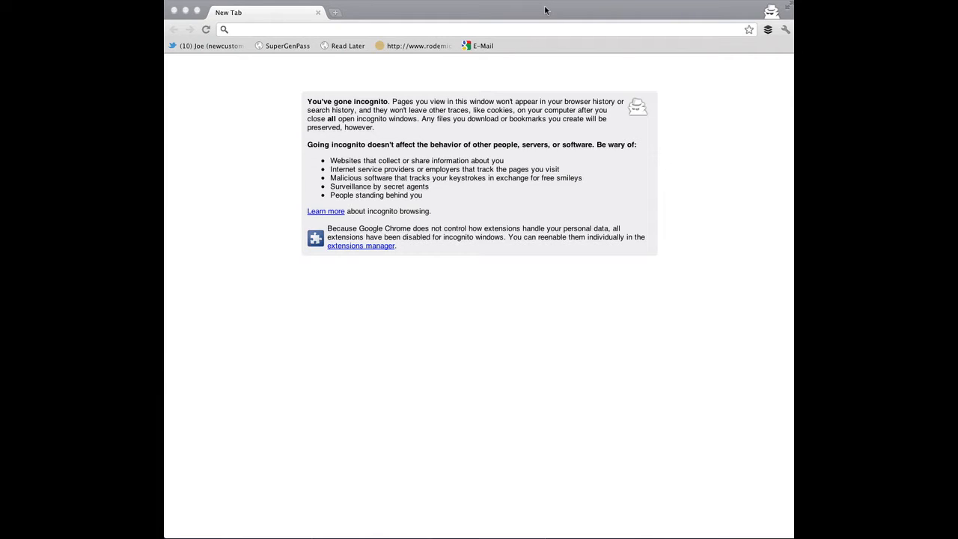
Open bufferapp.com in the browser
left_click(518, 30)
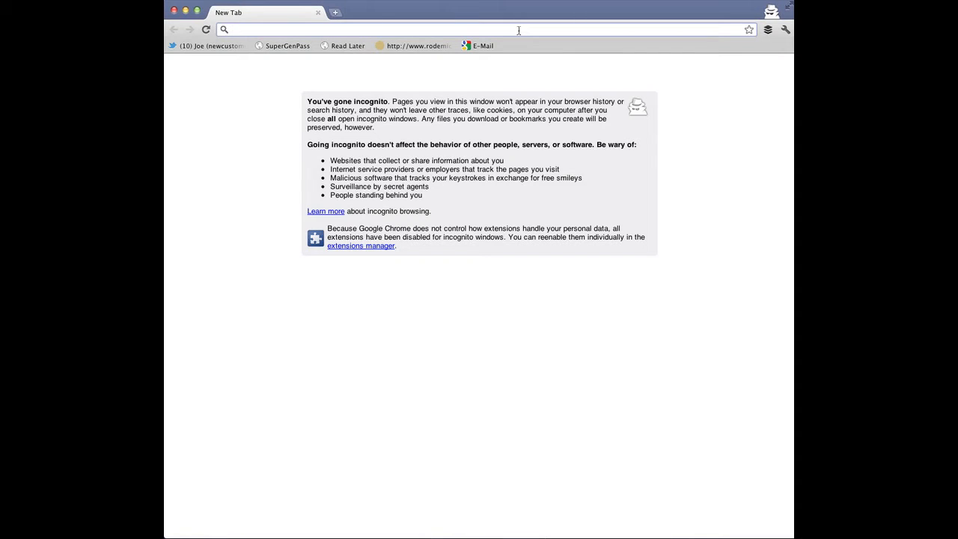
type(".")
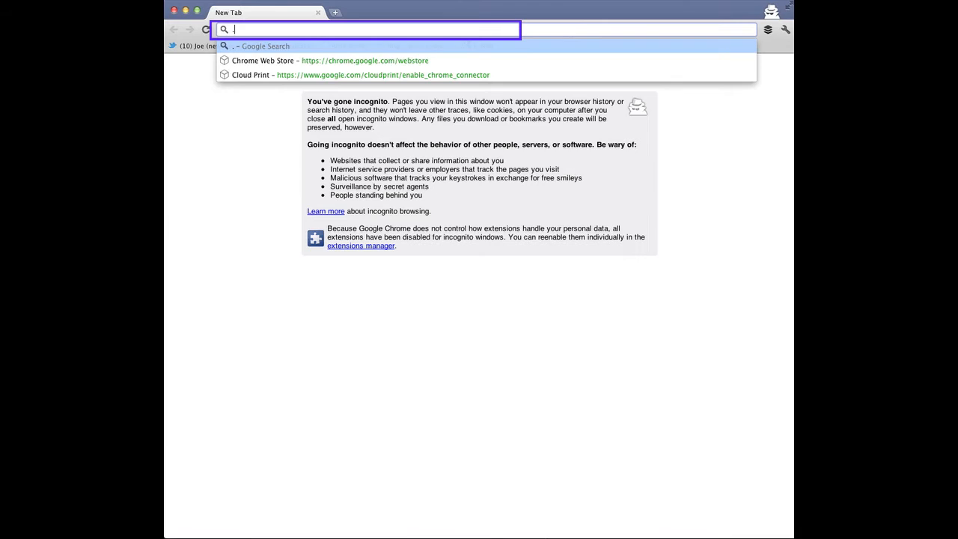
key("BackSpace")
type("http://bufferapp.com/")
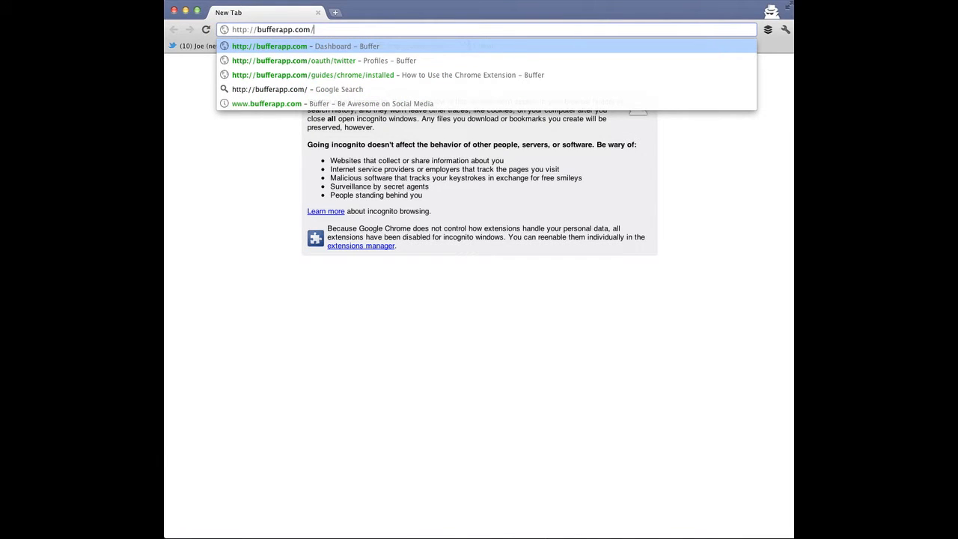
key("Return")
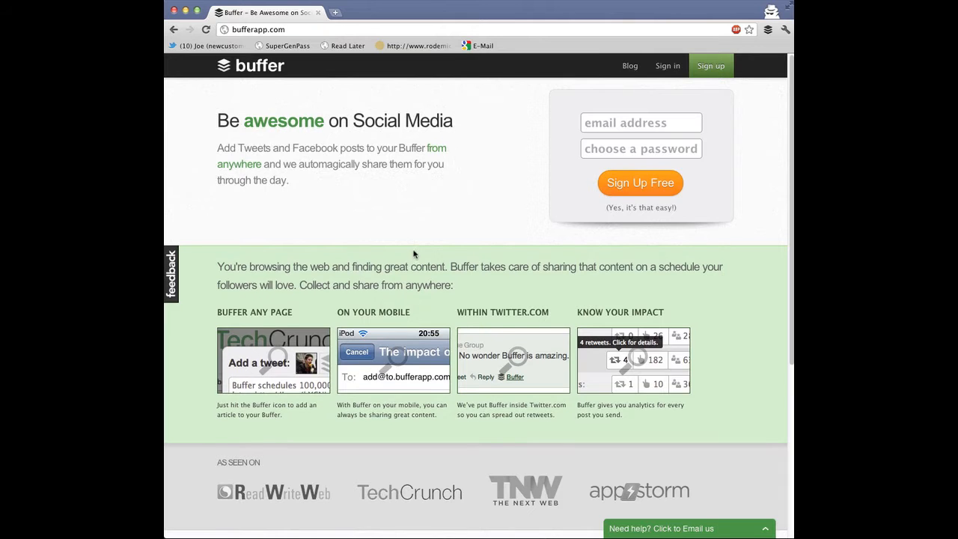
Browse the Buffer plans and pricing page and the sign-up page
scroll(415, 255, "down", 5)
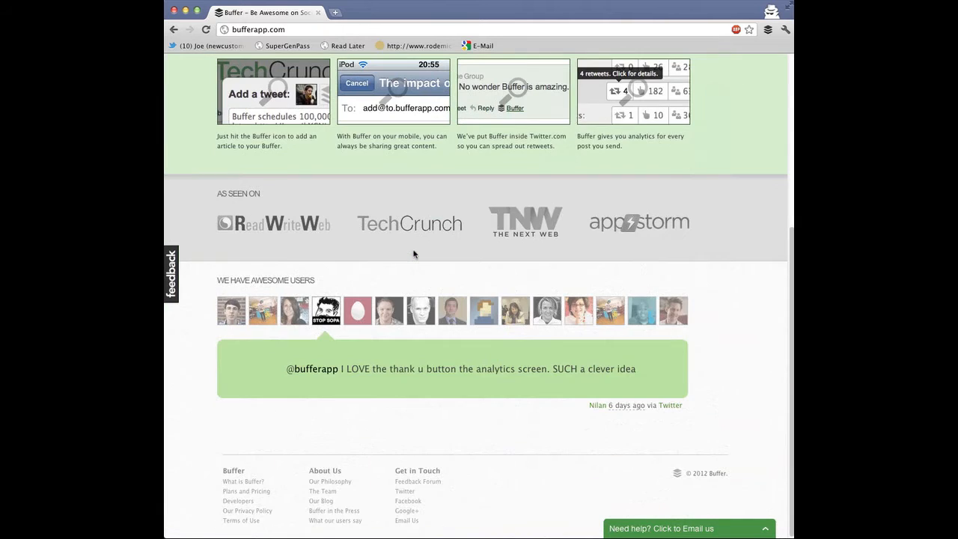
left_click(244, 491)
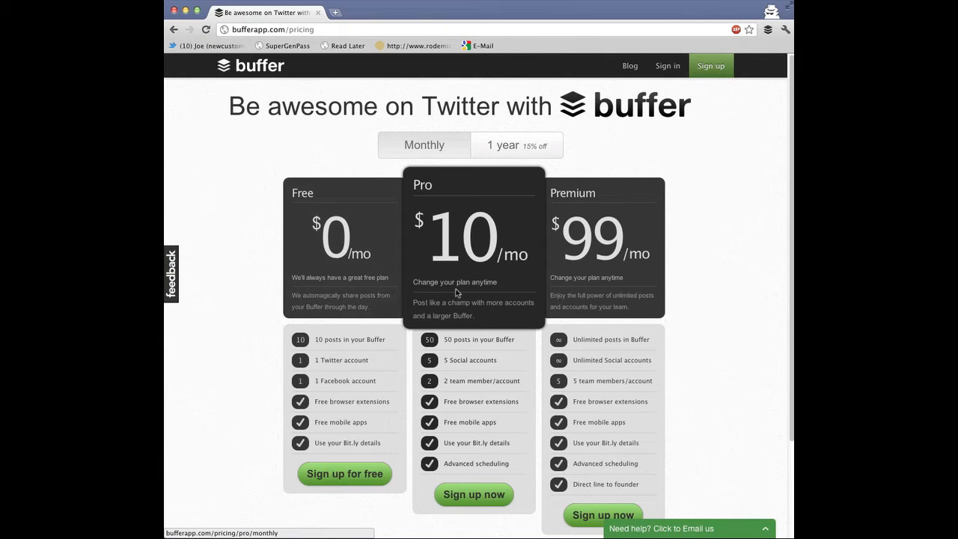
left_click(704, 68)
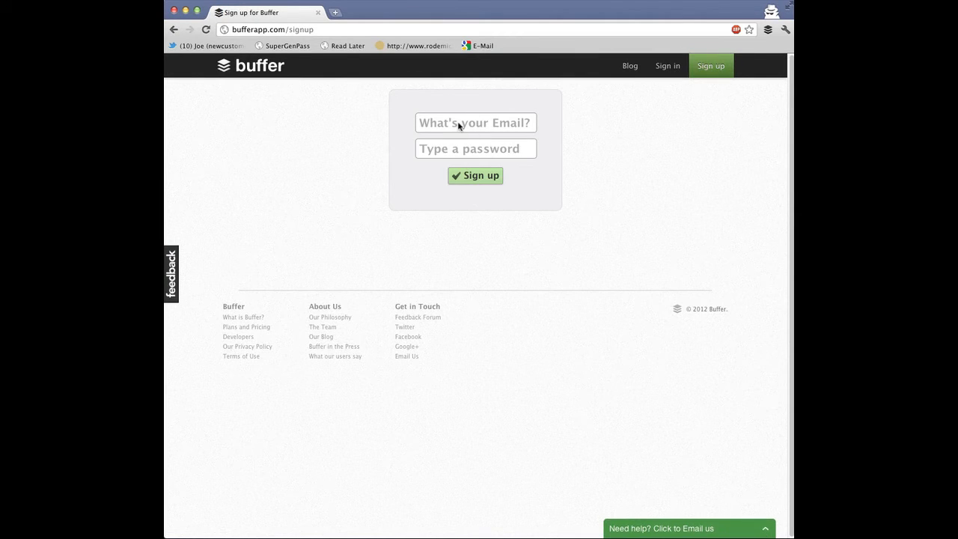
Sign in to Buffer with the account e-mail and password, ticking Keep me signed in
left_click(667, 68)
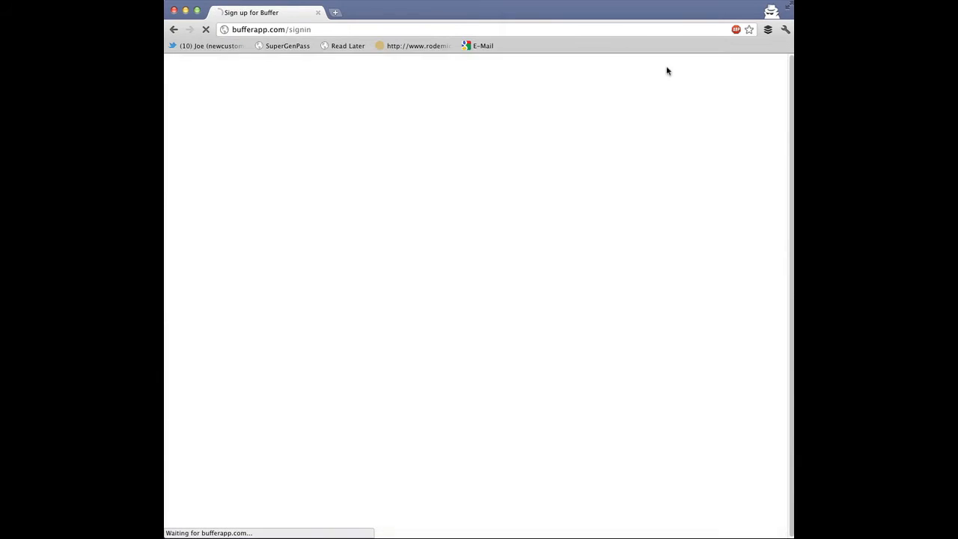
left_click(493, 124)
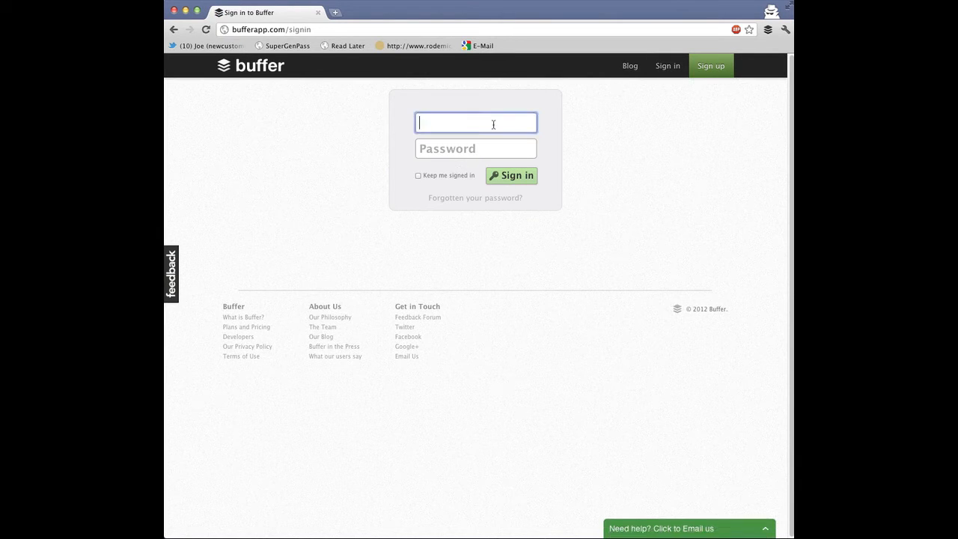
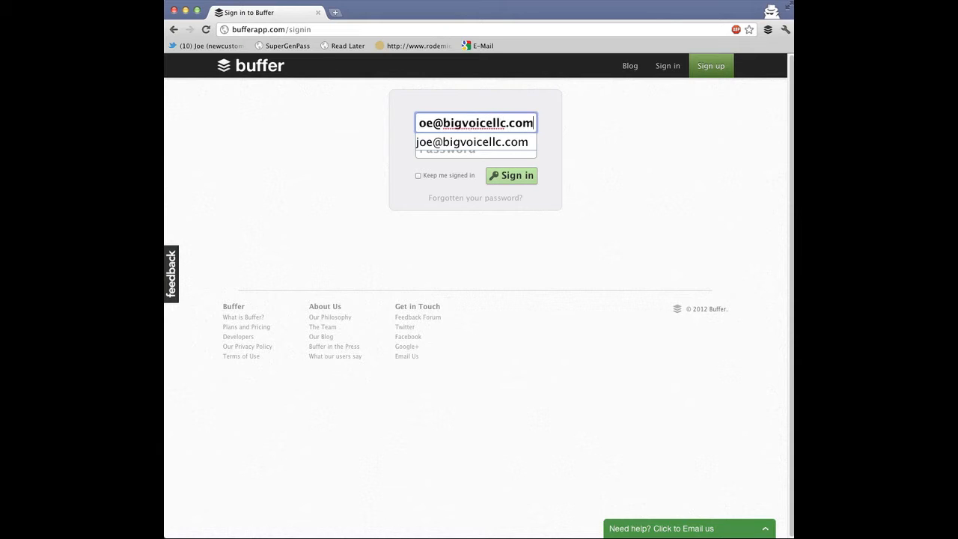
key("Tab")
type("********")
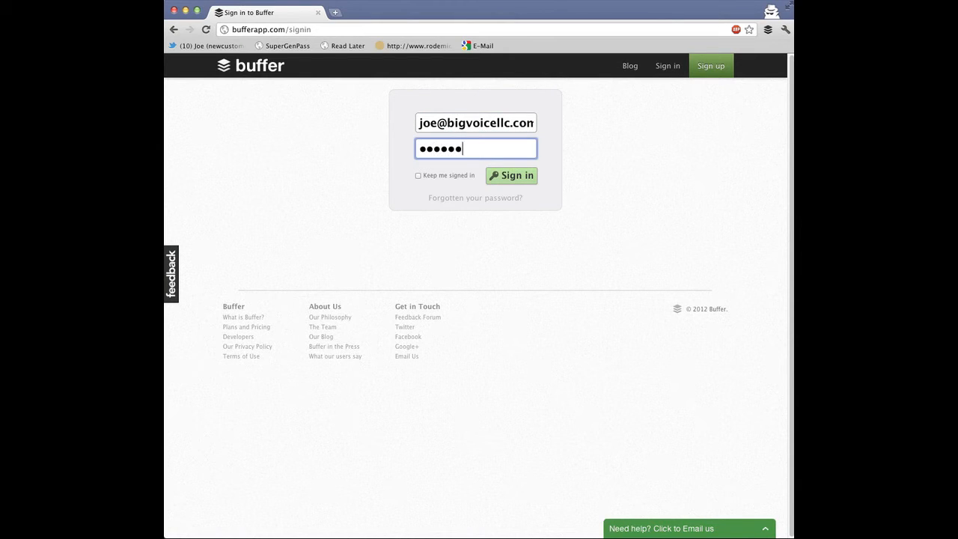
type("*****")
left_click(454, 175)
left_click(512, 179)
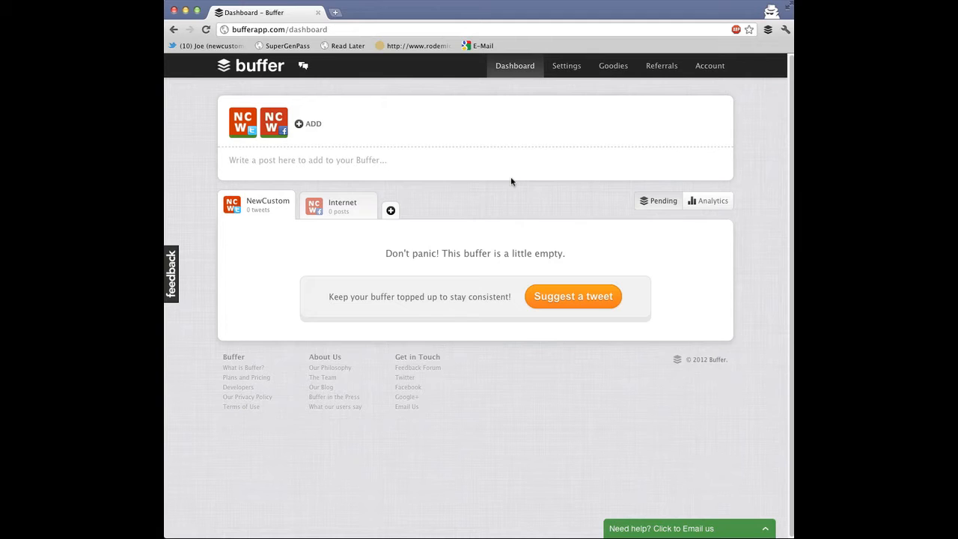
Deselect and reselect the Facebook profile as a posting target
left_click(275, 131)
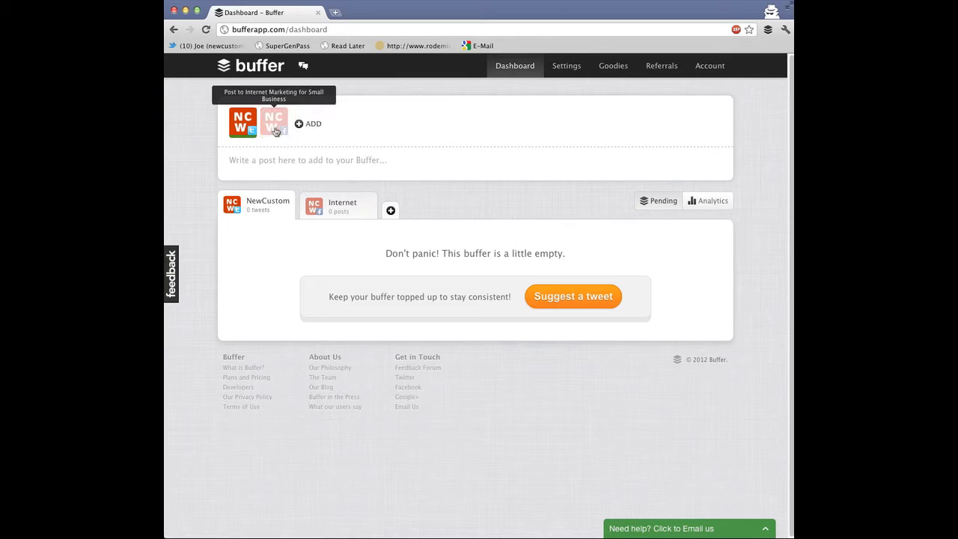
left_click(275, 131)
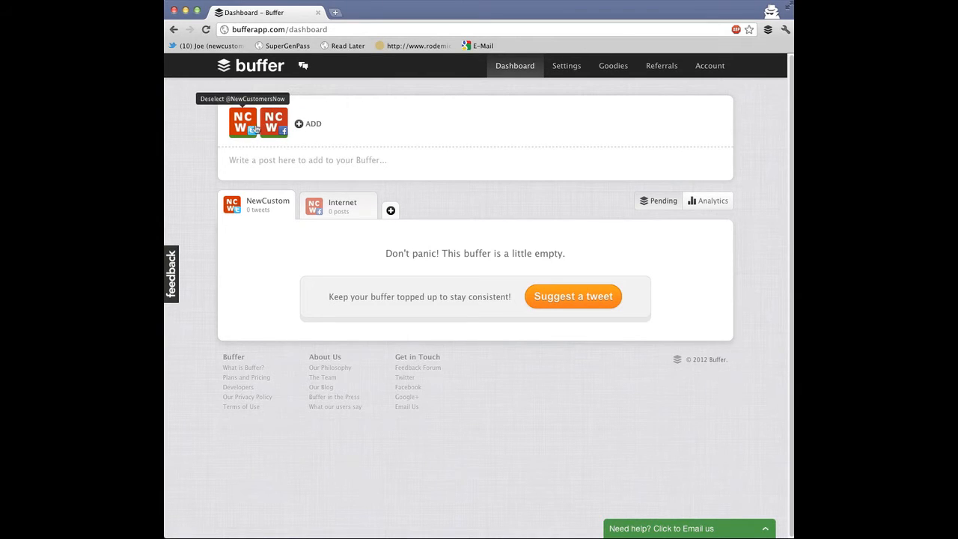
Open the Connect a Profile dialog and close it without connecting anything
left_click(311, 125)
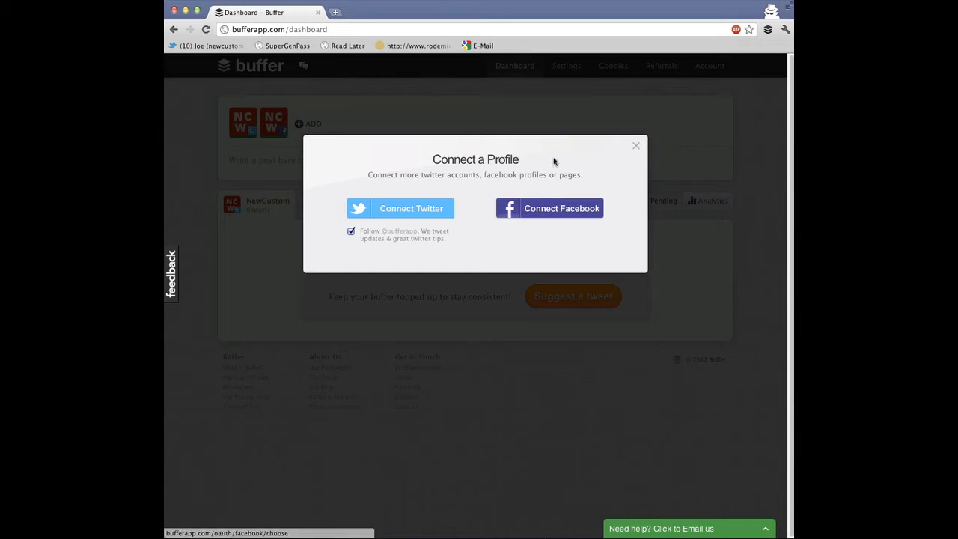
left_click(634, 147)
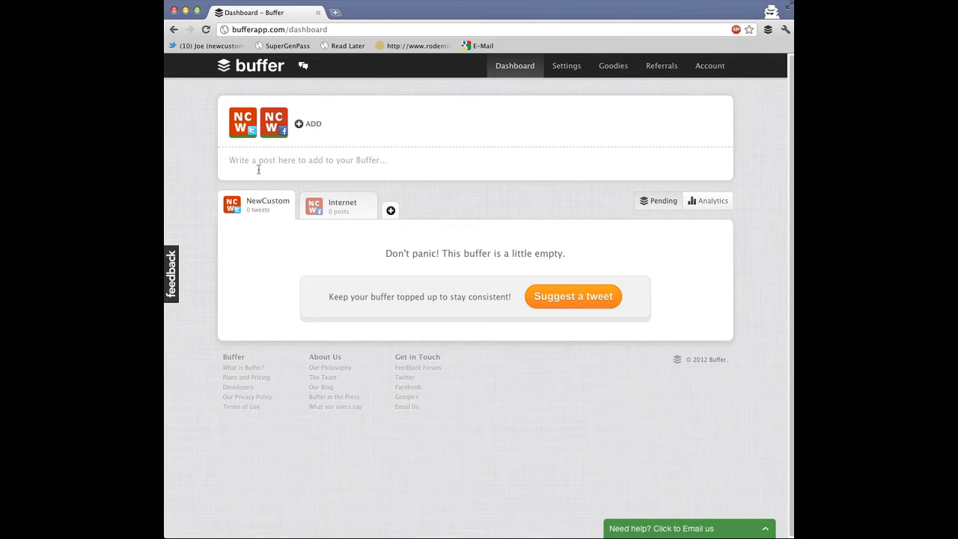
Toggle the Twitter and Facebook profiles off and on again, leaving both selected
left_click(244, 131)
left_click(242, 130)
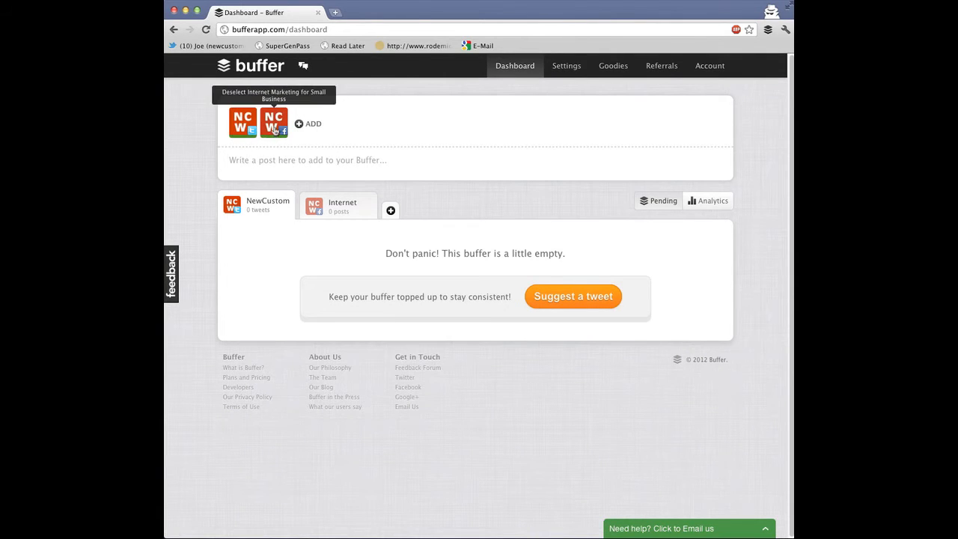
left_click(240, 128)
left_click(240, 128)
left_click(241, 129)
left_click(251, 131)
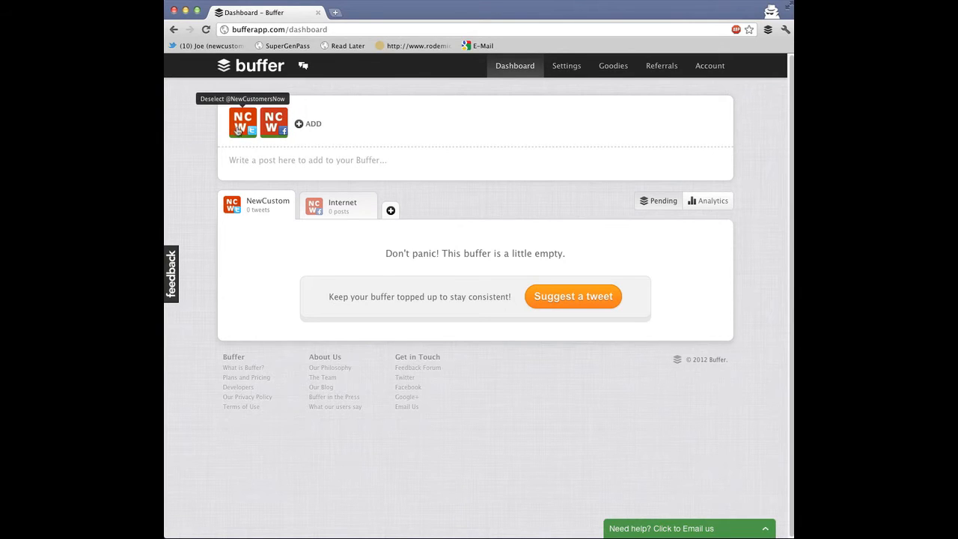
left_click(238, 130)
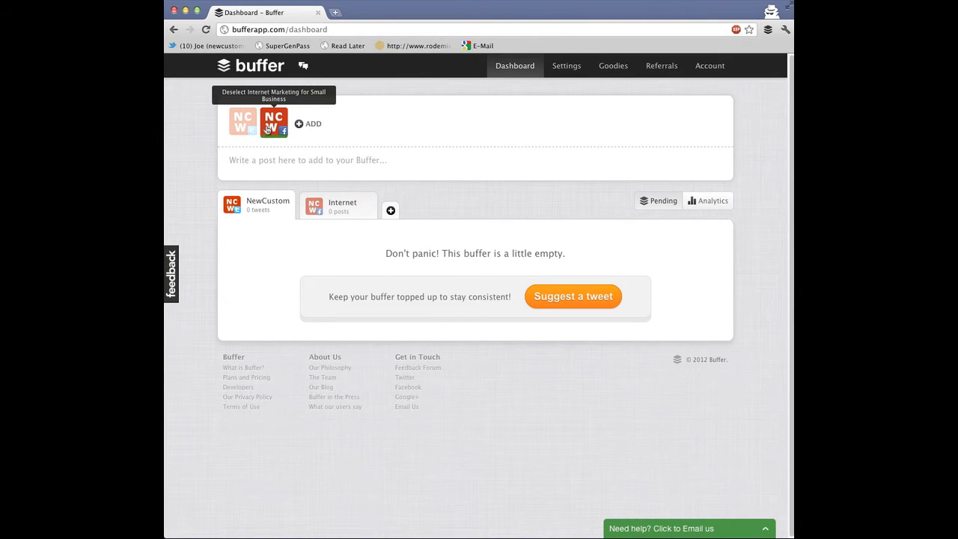
left_click(268, 133)
left_click(268, 132)
left_click(249, 129)
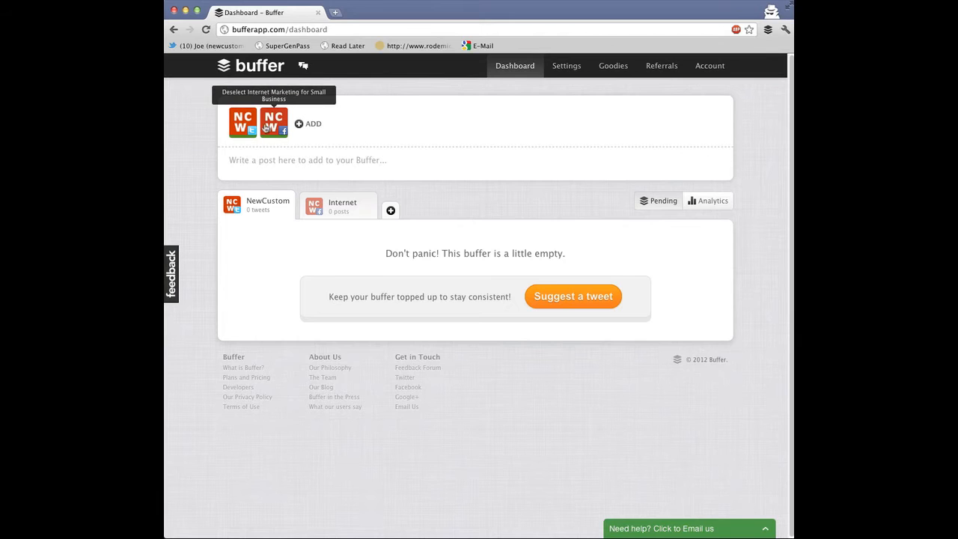
Write the post "Hi, I'm using Buffer. It's a really great way to schedule my status updates." and add it to the Buffer
left_click(266, 162)
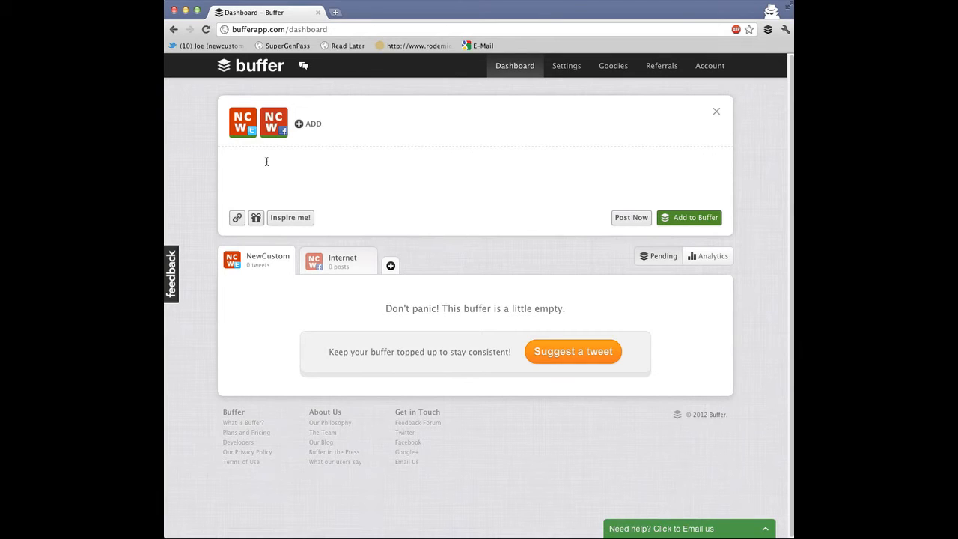
type("Hi, I'm using Buffer. It's a really great w")
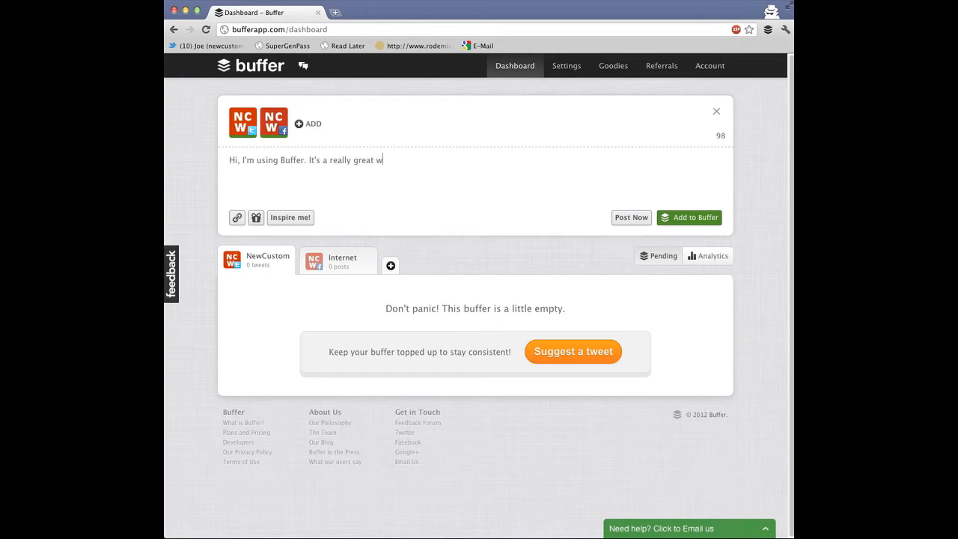
type("ay to schedule my status updates.")
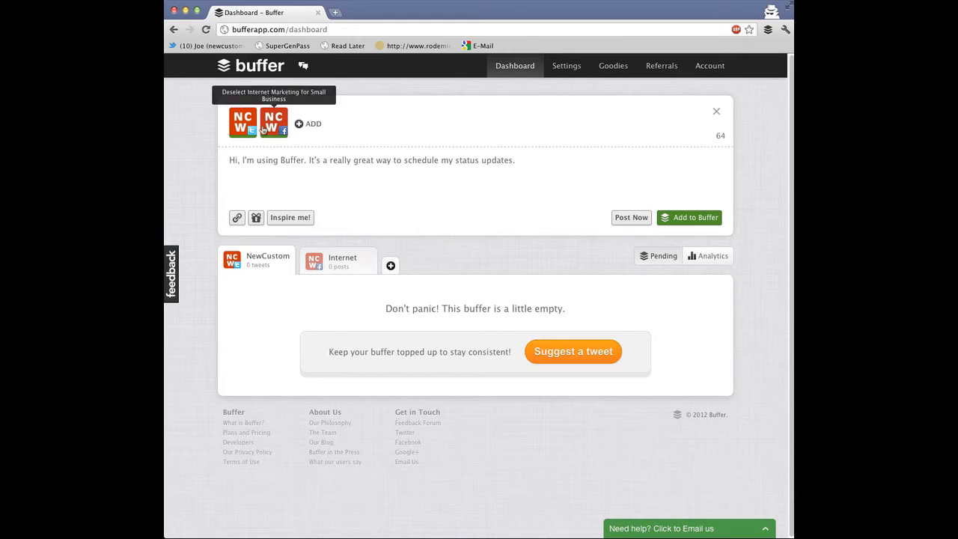
left_click(685, 219)
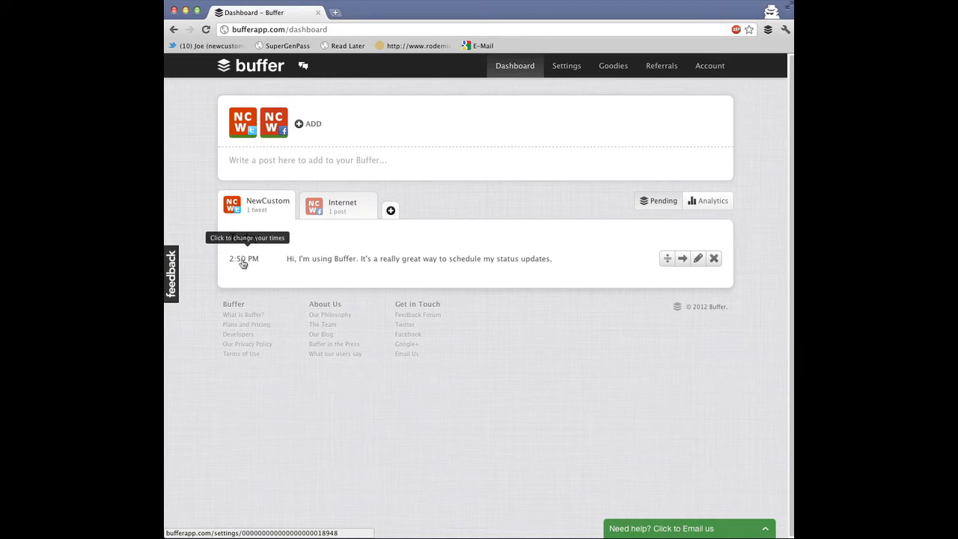
left_click(288, 160)
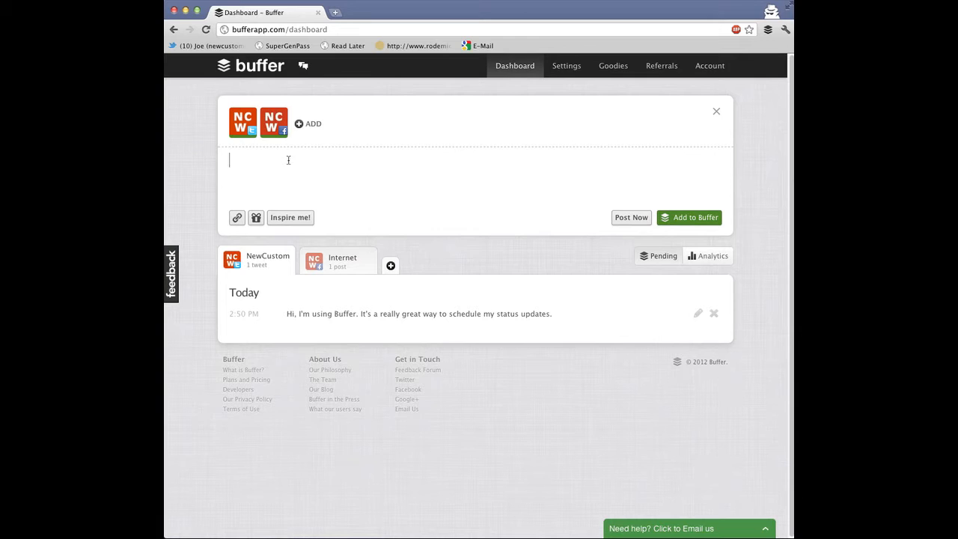
type("This is a second post going out via @Buffer")
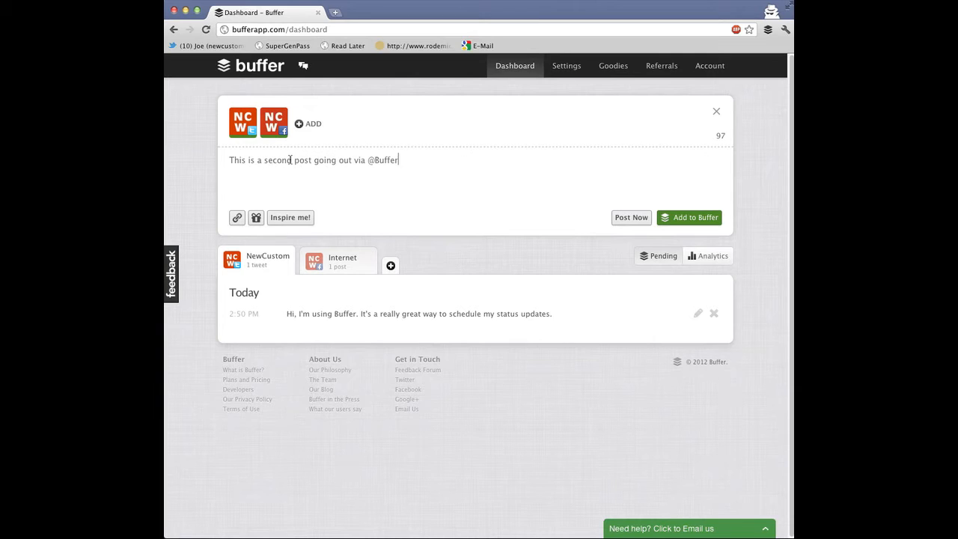
left_click(695, 218)
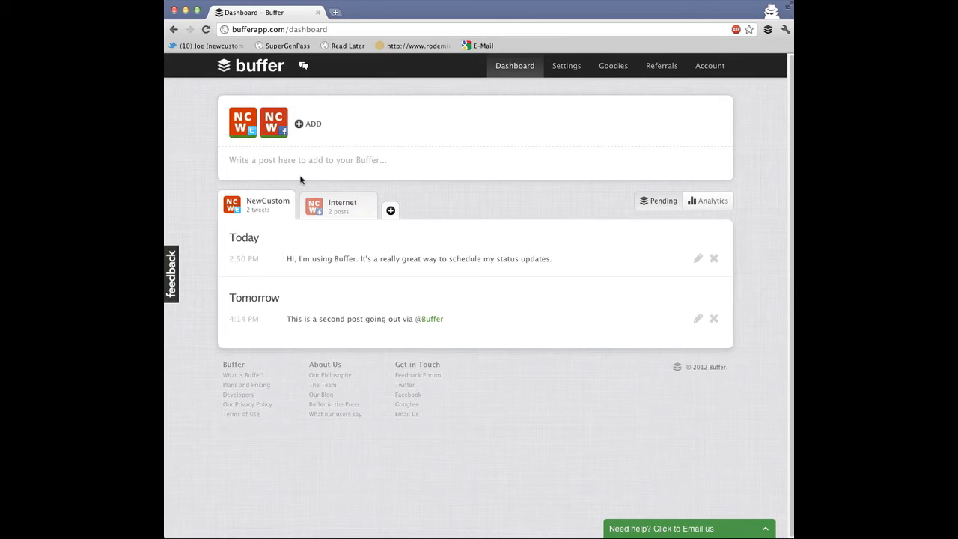
Copy the first tweet from the refx ncw evergreen tweets.txt file into a new post and add it to the Buffer
left_click_drag(696, 538, 696, 528)
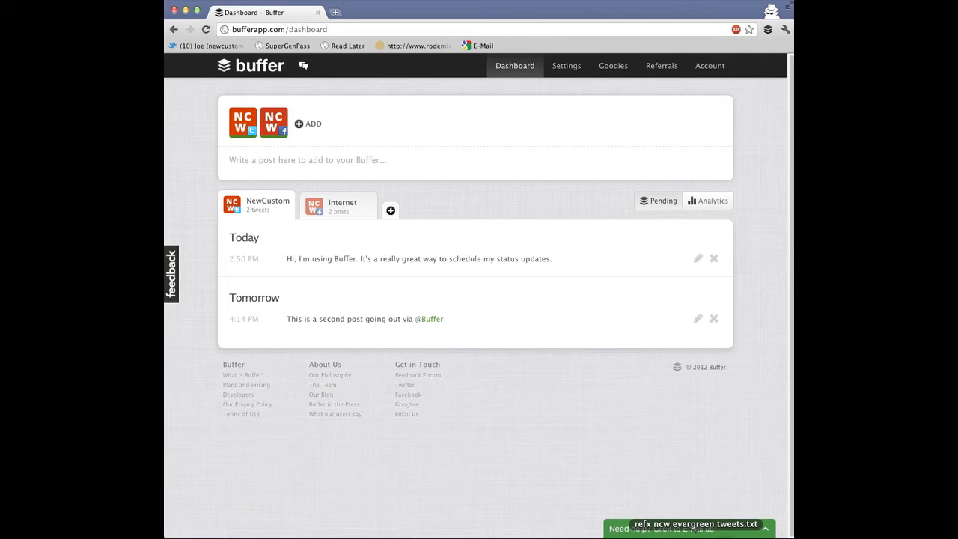
left_click(696, 524)
scroll(474, 314, "down", 2)
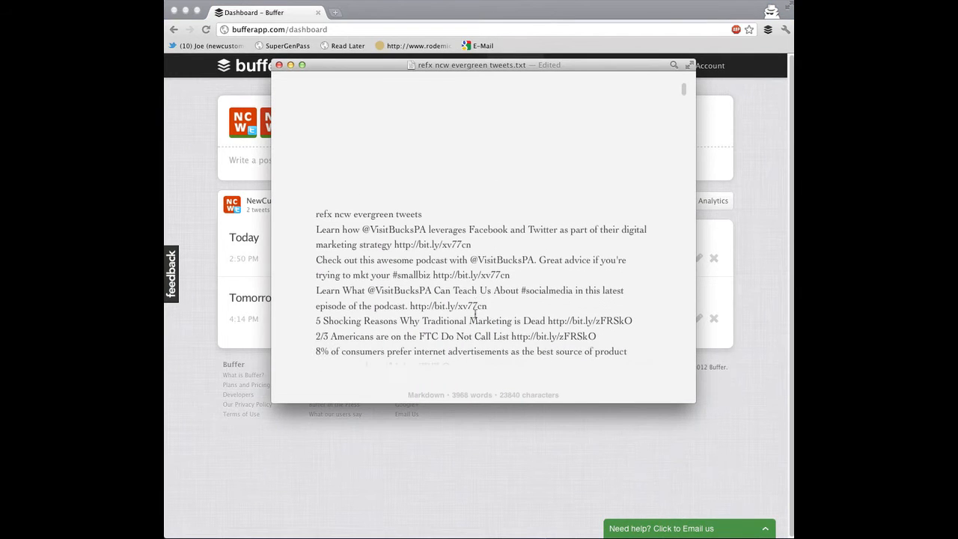
scroll(475, 315, "down", 2)
left_click_drag(316, 197, 475, 209)
key("super+c")
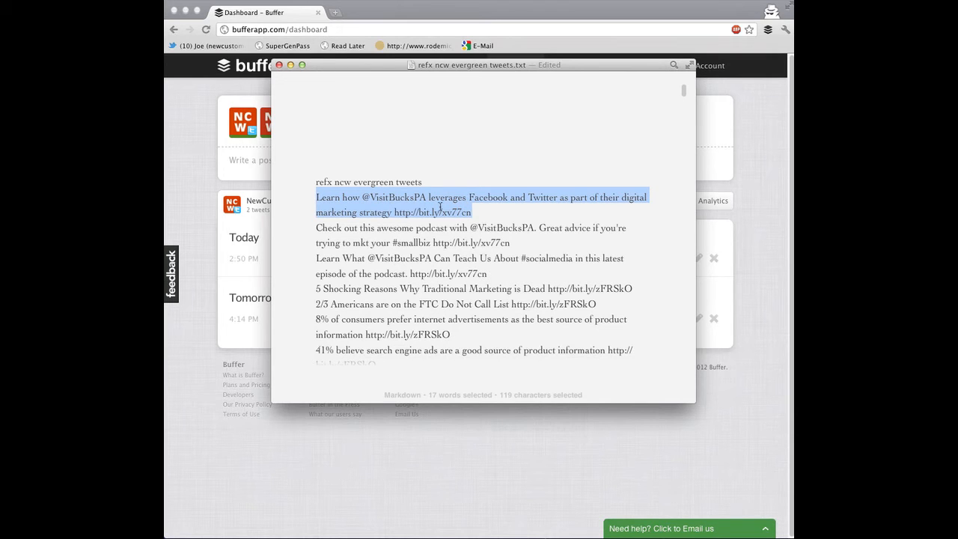
left_click(192, 222)
left_click(257, 163)
key("super+v")
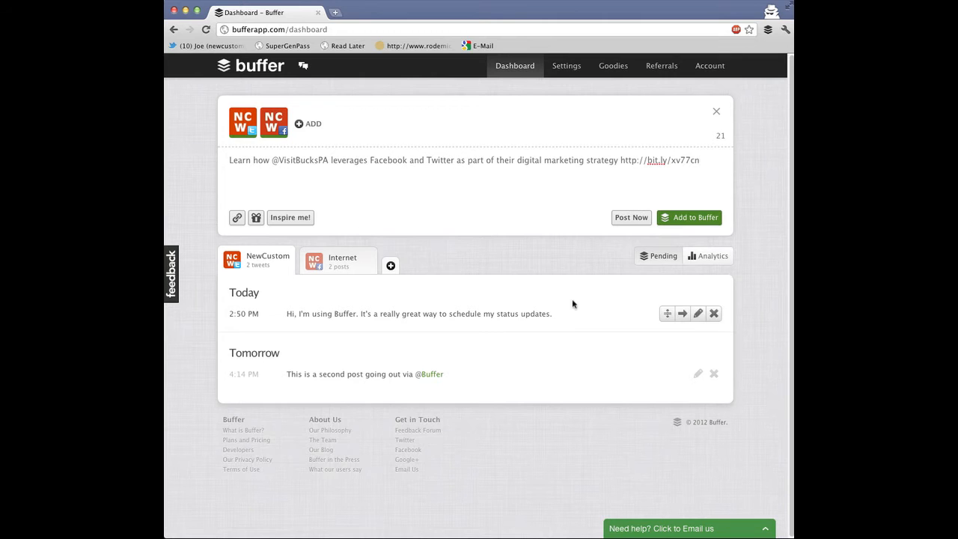
left_click(687, 218)
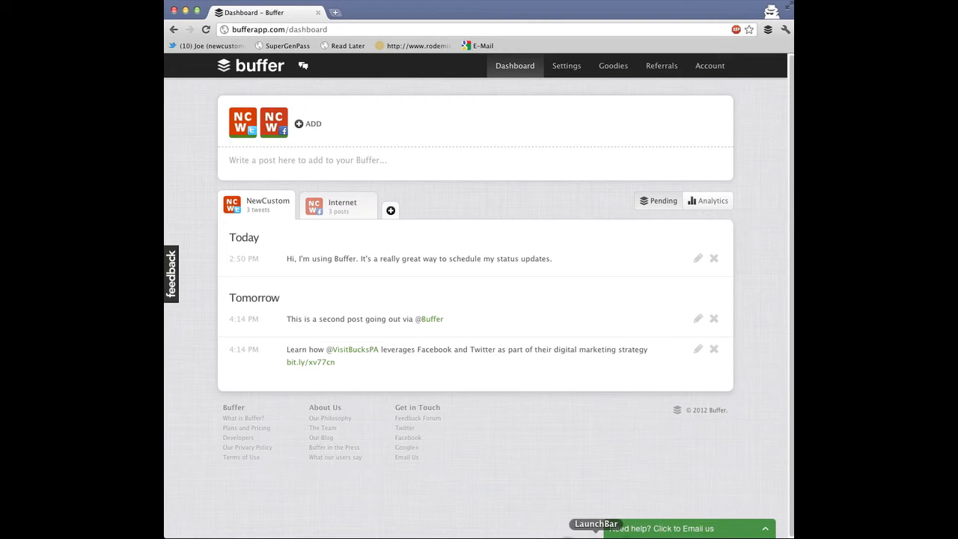
Copy the second tweet from the text file and paste it into a new post
left_click(472, 533)
left_click_drag(317, 225, 528, 239)
key("super+c")
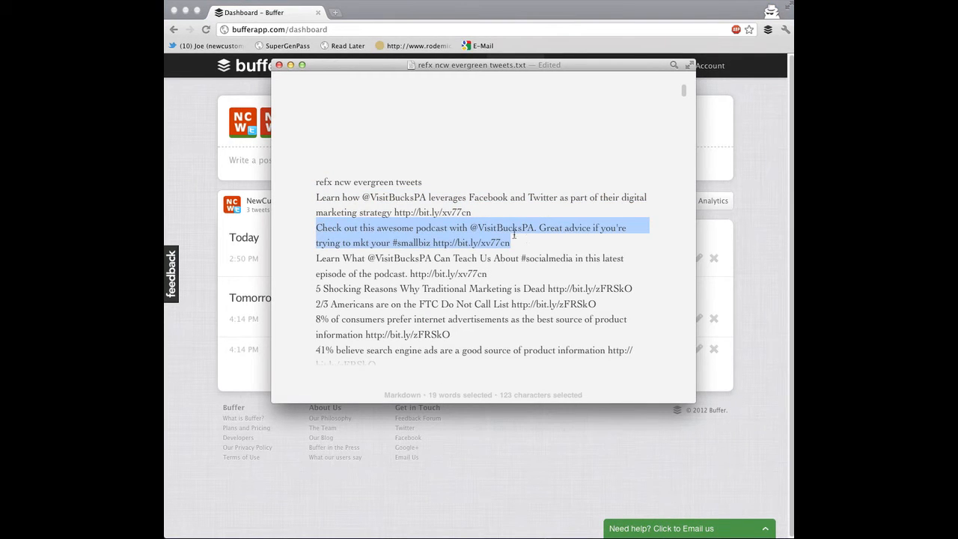
left_click(215, 190)
left_click(272, 164)
key("super+v")
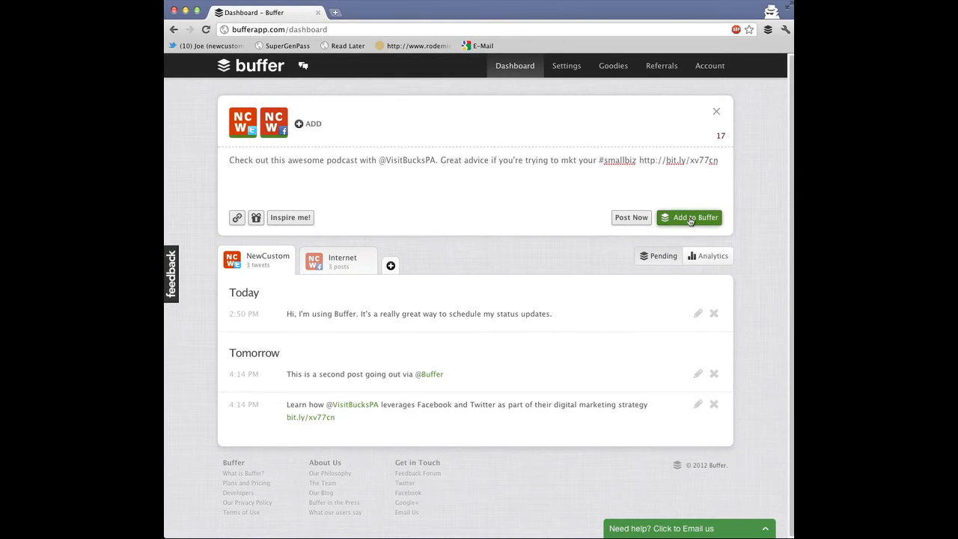
Add the podcast tweet to the Buffer, then copy the third tweet from the text file into a new post and add it
left_click(690, 218)
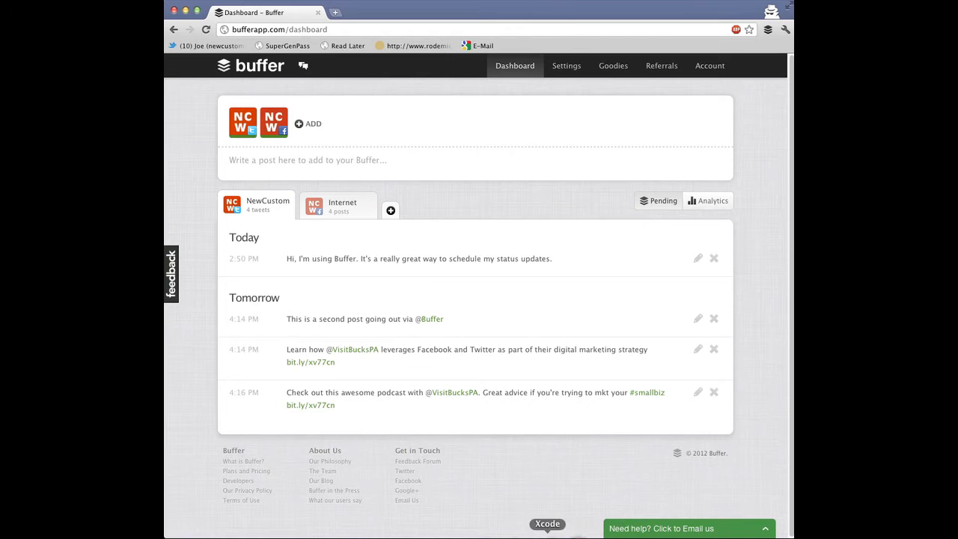
left_click(474, 536)
left_click_drag(316, 257, 498, 267)
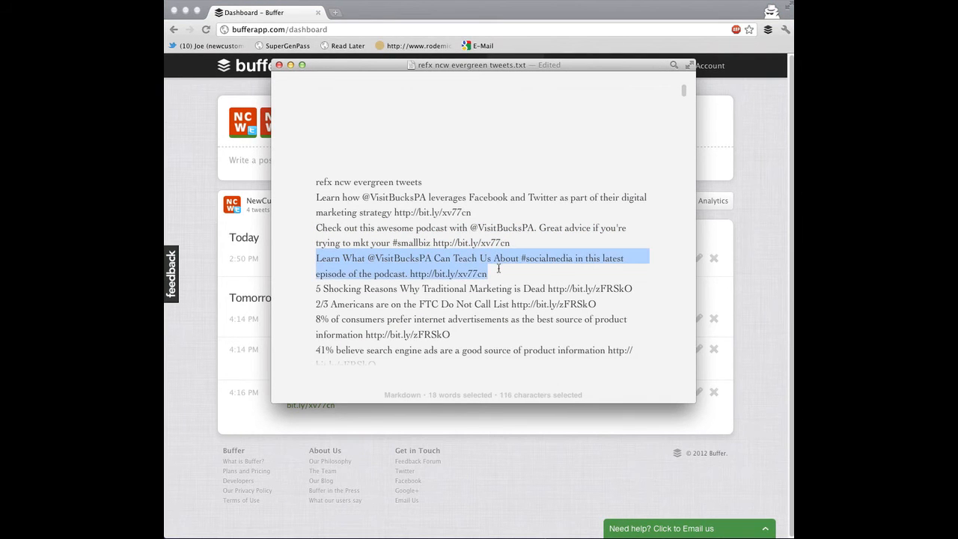
left_click(220, 275)
left_click(317, 160)
key("super+v")
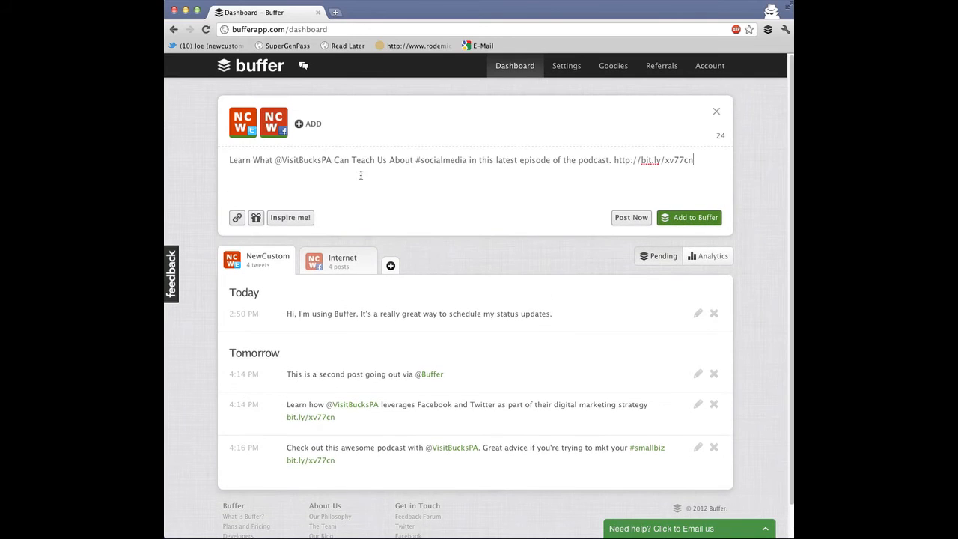
left_click(671, 217)
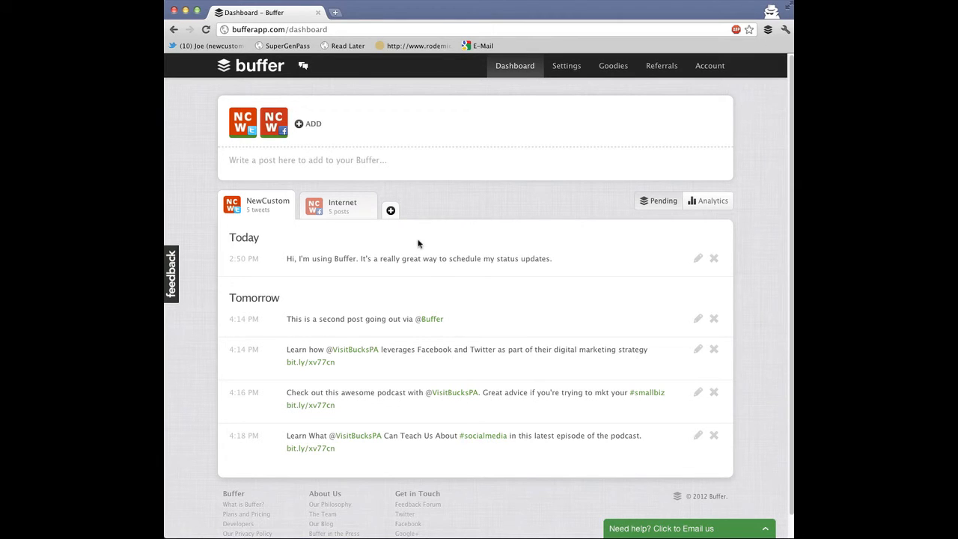
Reorder the queue, moving the second post to the top and the podcast tweet above the 'Hi, I'm using Buffer' update
mouse_move(591, 321)
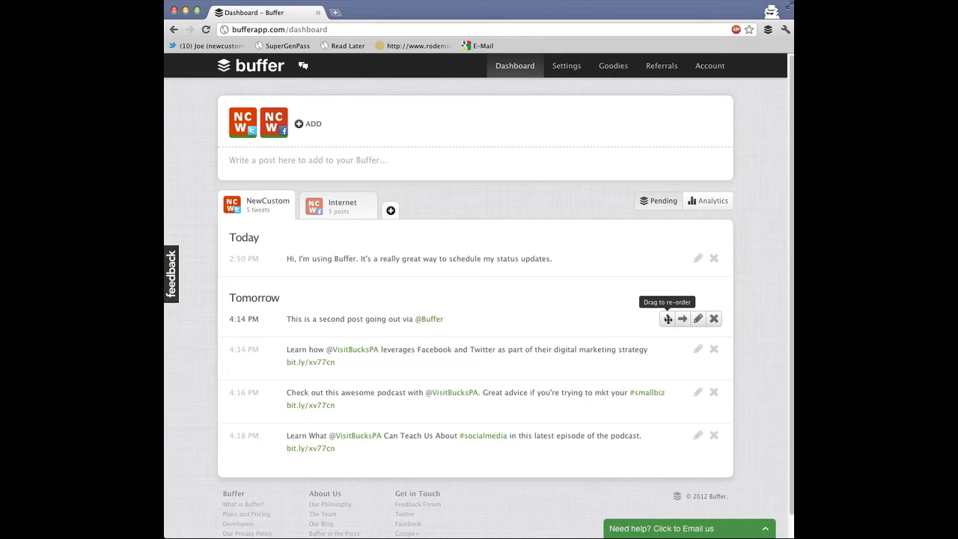
left_click_drag(668, 319, 668, 260)
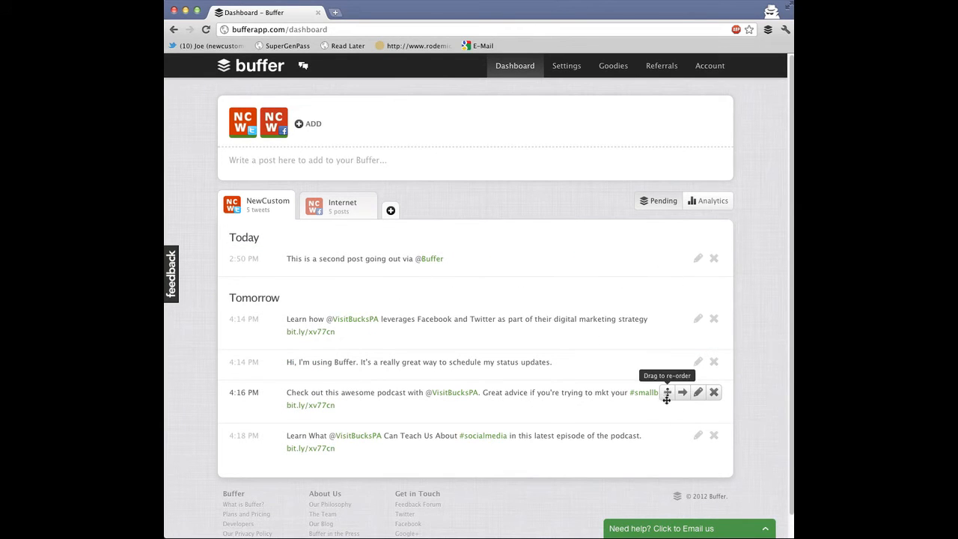
left_click_drag(668, 392, 644, 285)
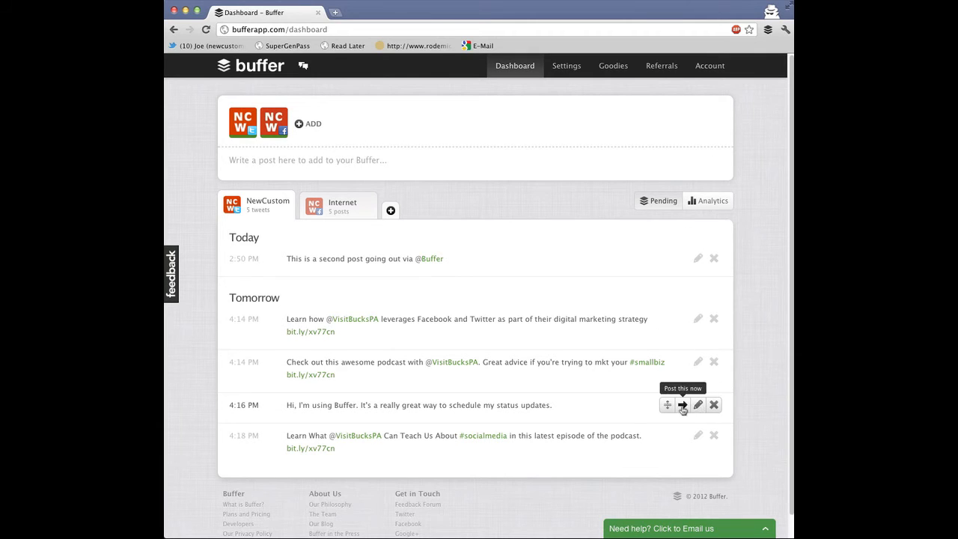
Post the 'Hi, I'm using Buffer' update immediately and briefly open the podcast tweet for editing before closing it
left_click(682, 405)
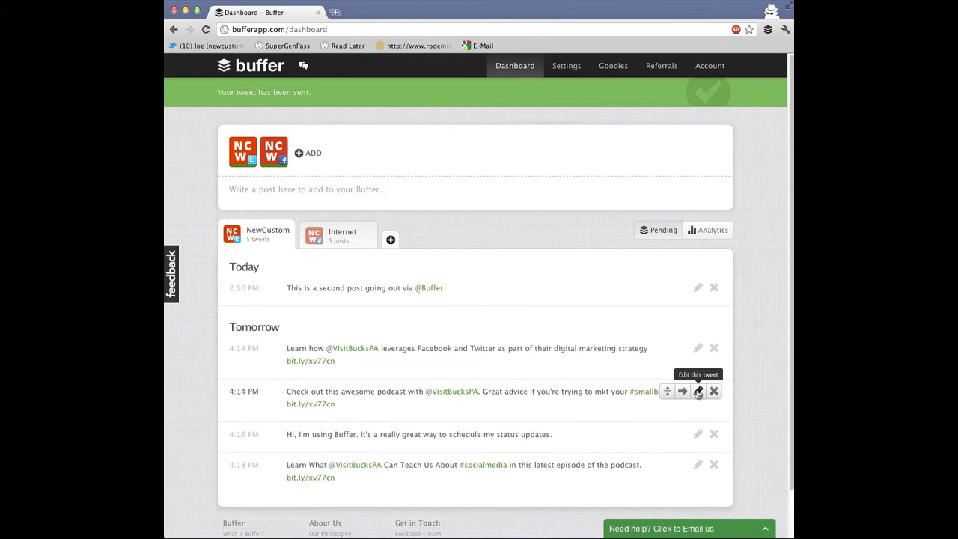
left_click(698, 392)
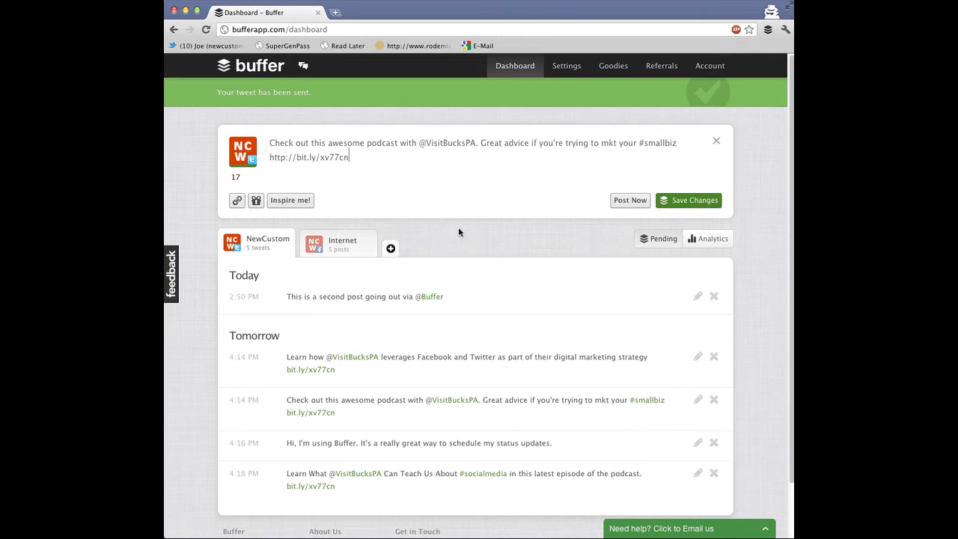
left_click(717, 141)
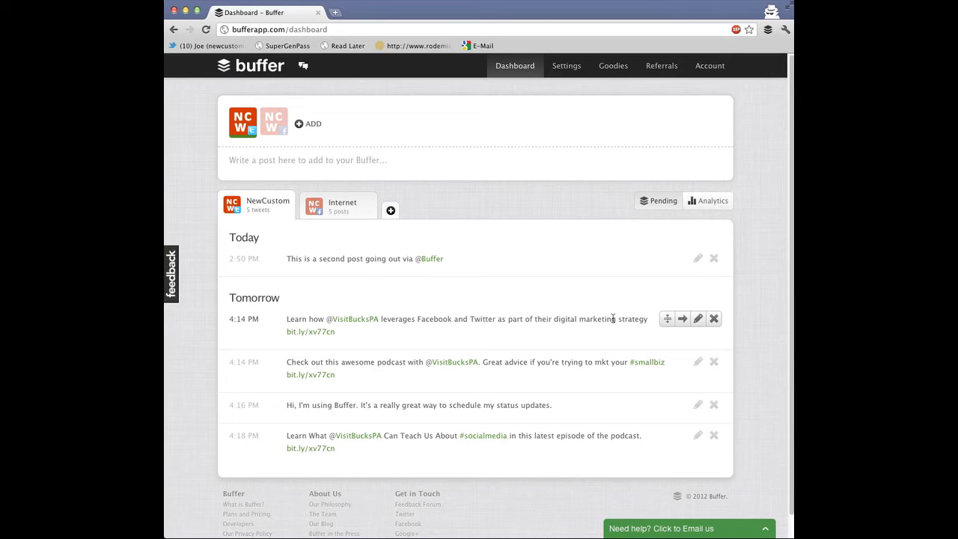
Open the NewCustomersNow profile's schedule settings and set the second and third weekday times to 04:15 and 04:19 PM
left_click(561, 68)
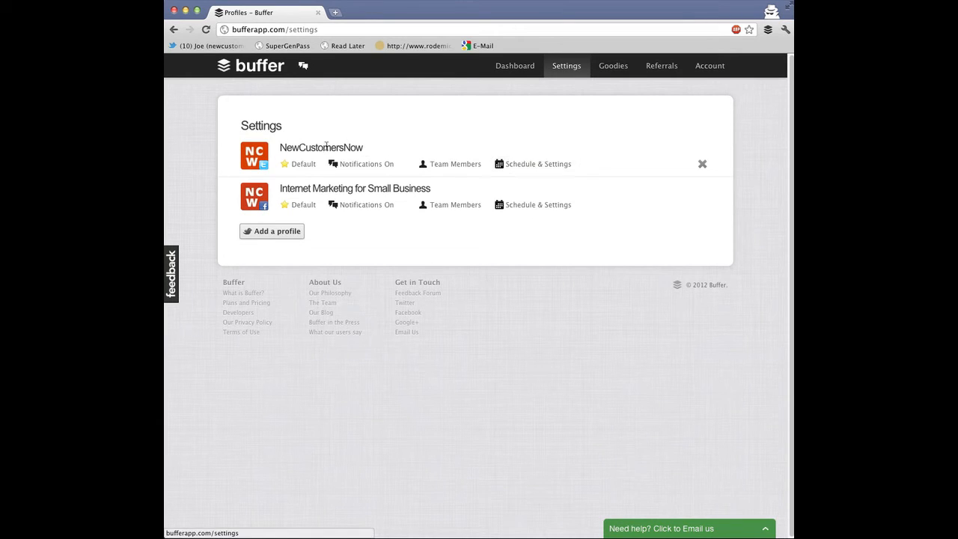
left_click(538, 165)
scroll(473, 260, "down", 2)
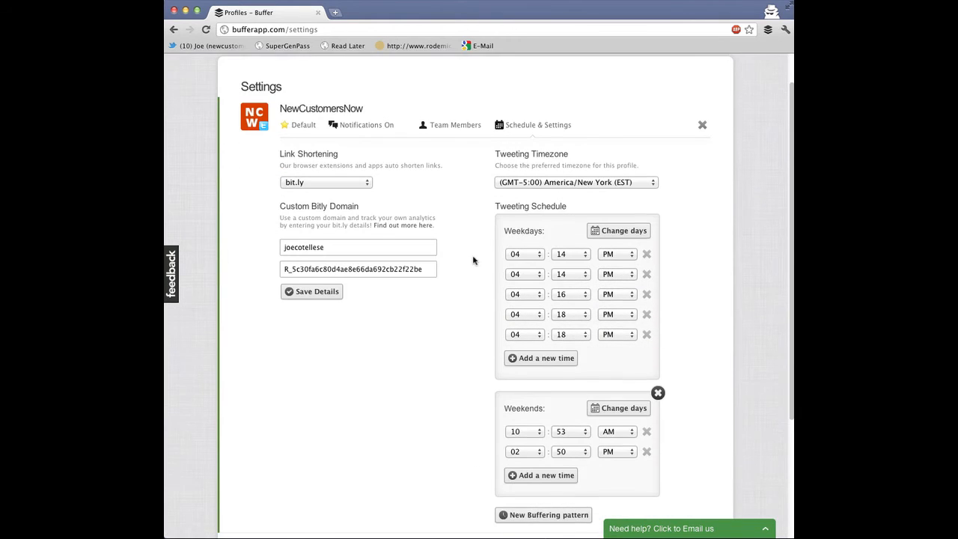
scroll(473, 260, "down", 2)
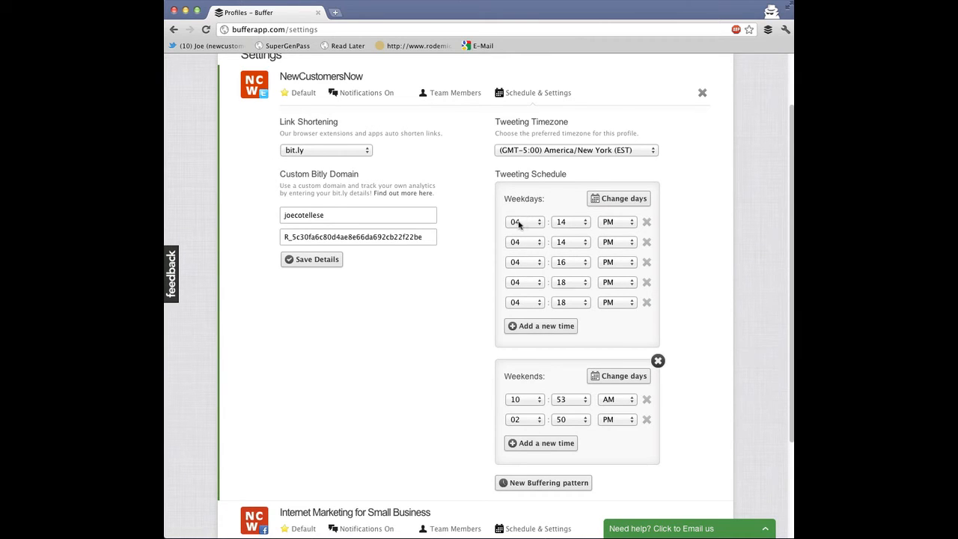
left_click(566, 247)
left_click(566, 251)
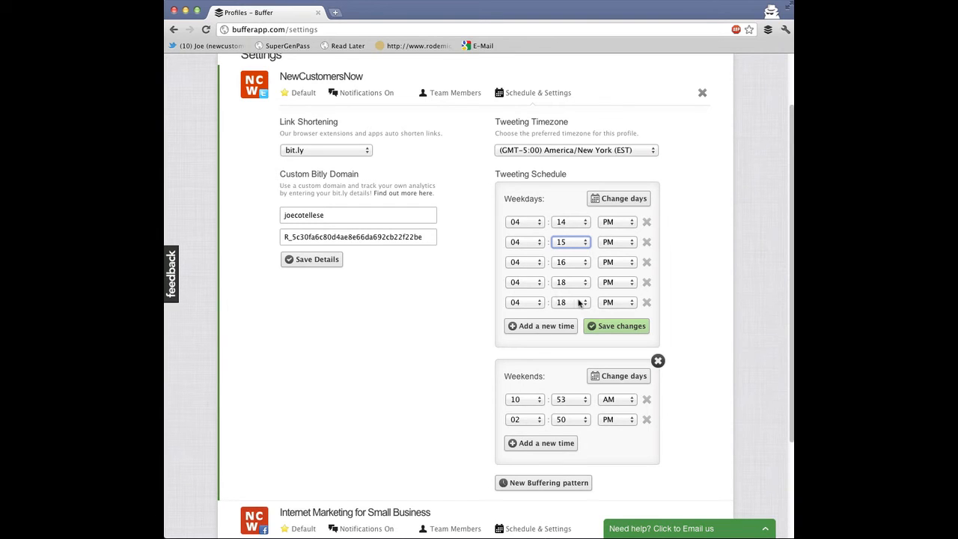
left_click(563, 262)
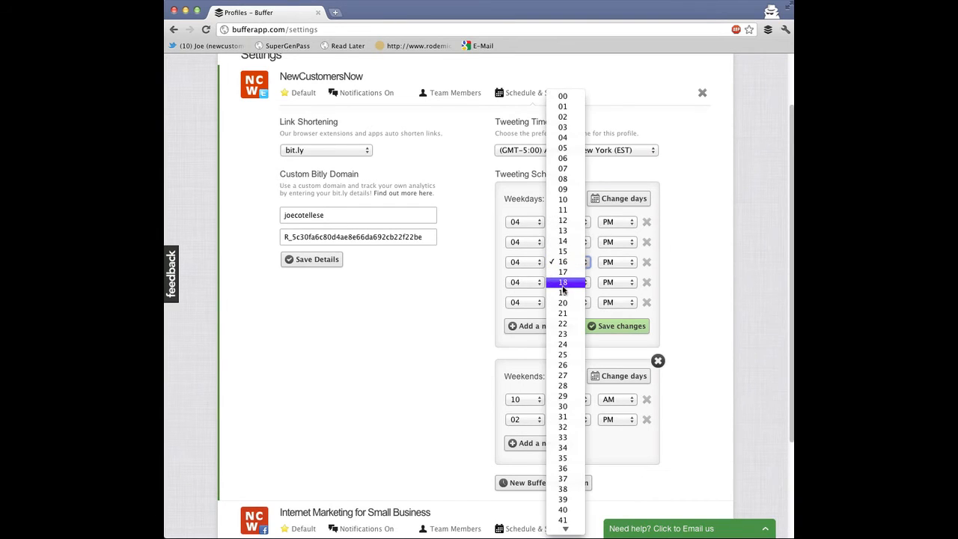
left_click(563, 292)
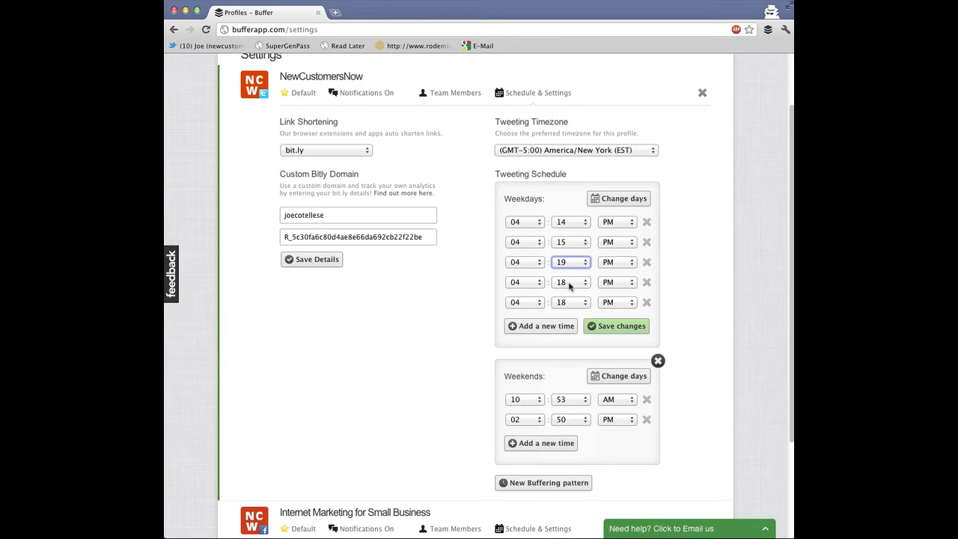
Set the fourth and fifth weekday posting times to 04:21 and 04:23 PM and save the schedule changes
left_click(571, 286)
left_click(570, 314)
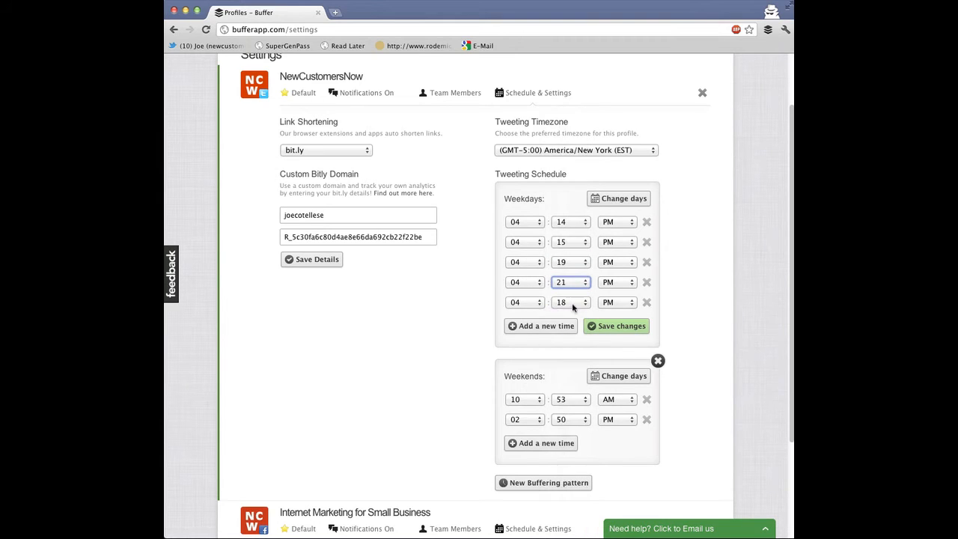
left_click(572, 303)
left_click(563, 353)
left_click(604, 327)
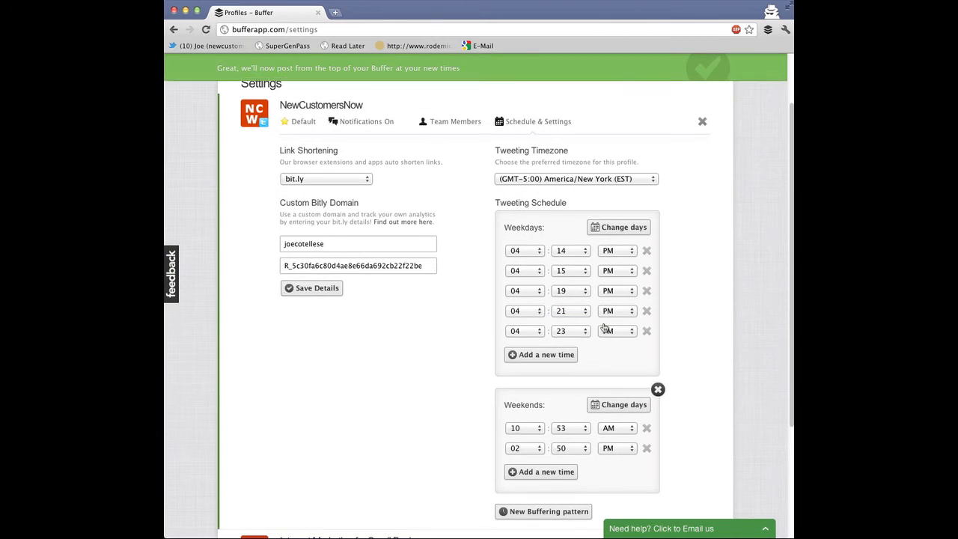
Add a new weekend posting time of 07:00 PM and save the changes
scroll(459, 310, "down", 3)
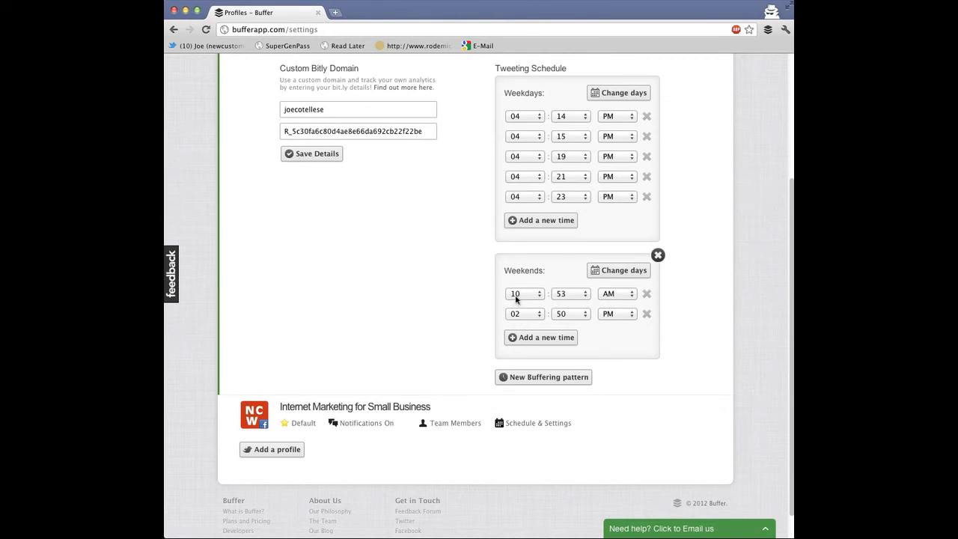
left_click(529, 338)
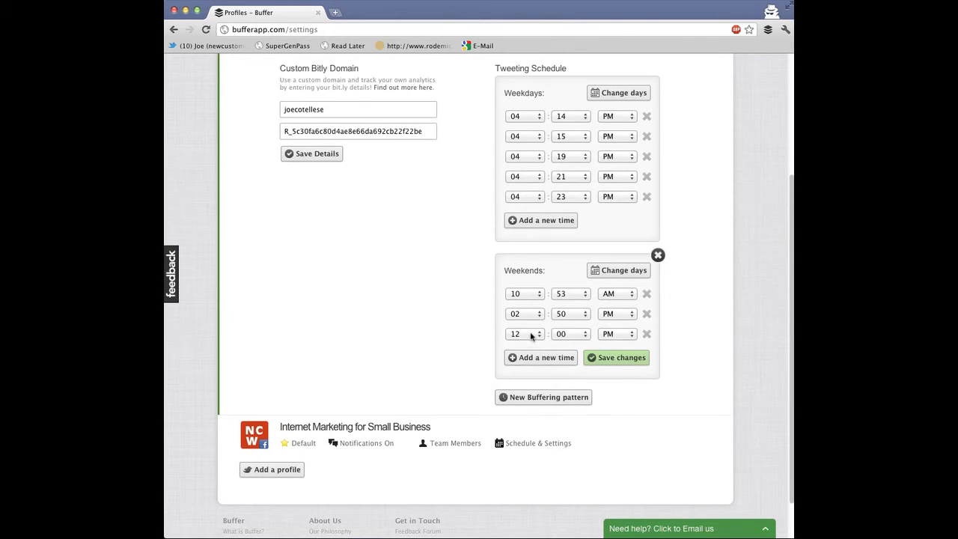
left_click(530, 335)
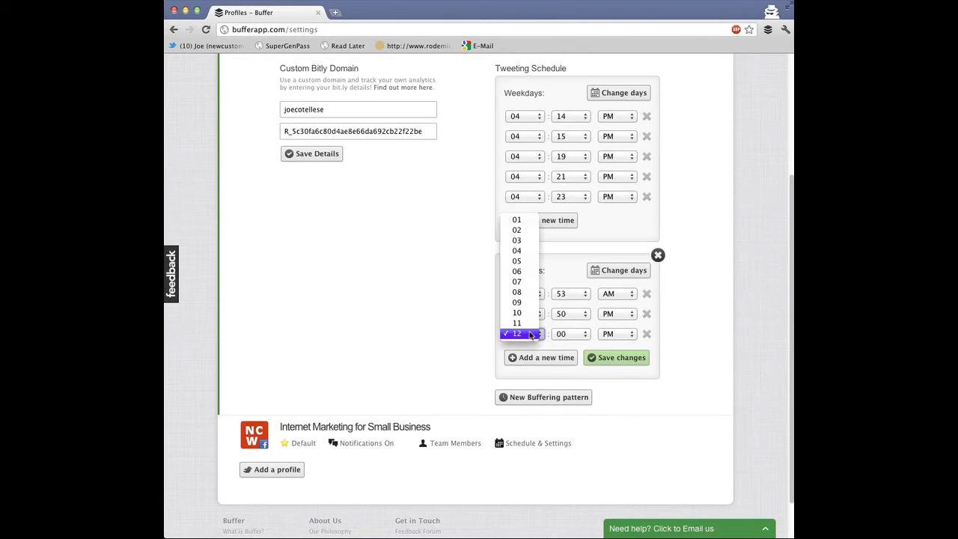
left_click(521, 282)
left_click(570, 334)
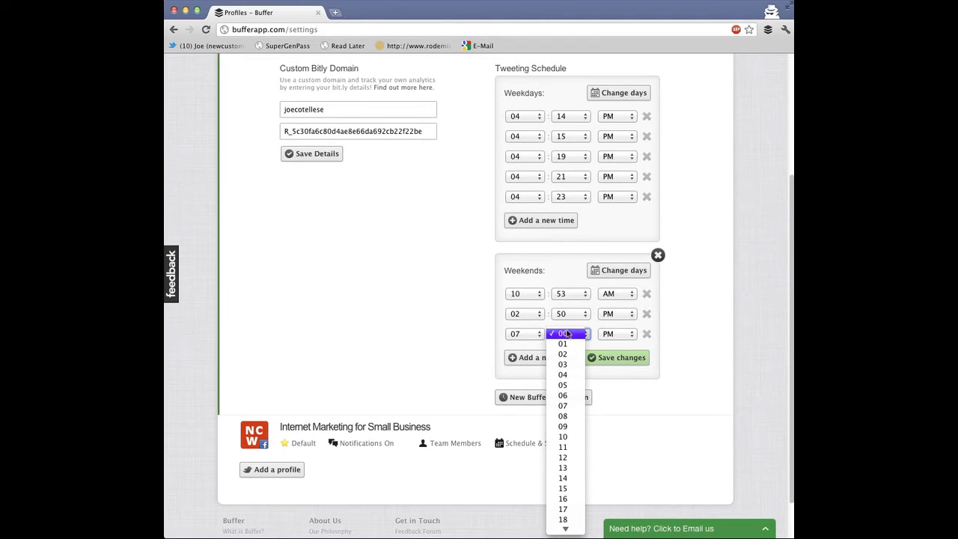
left_click(627, 337)
left_click(613, 358)
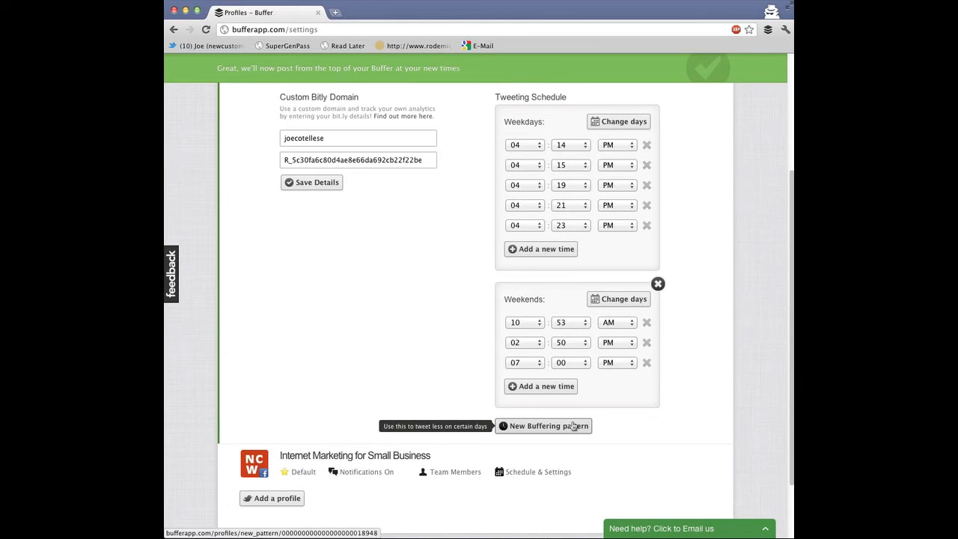
Try to create a new buffering pattern and dismiss the upgrade notice
left_click(574, 426)
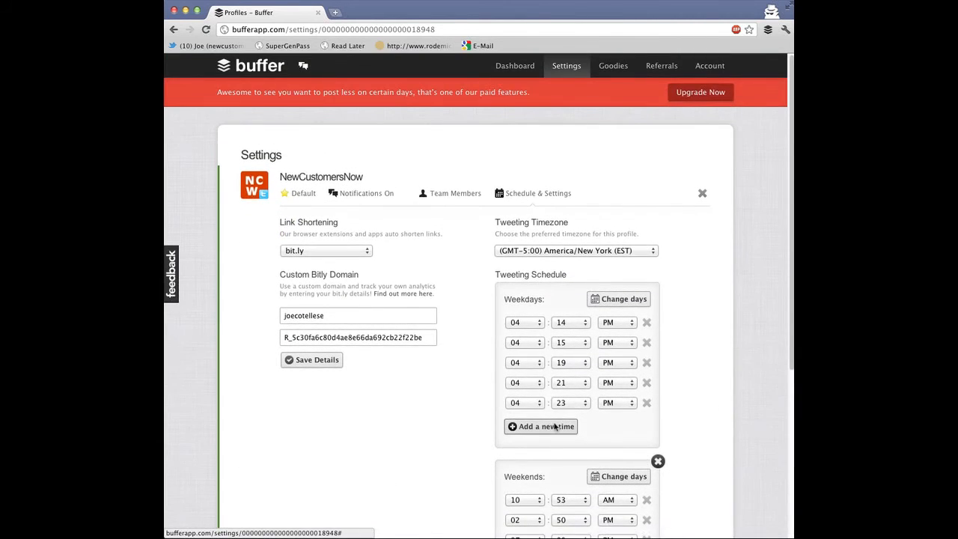
scroll(574, 405, "down", 5)
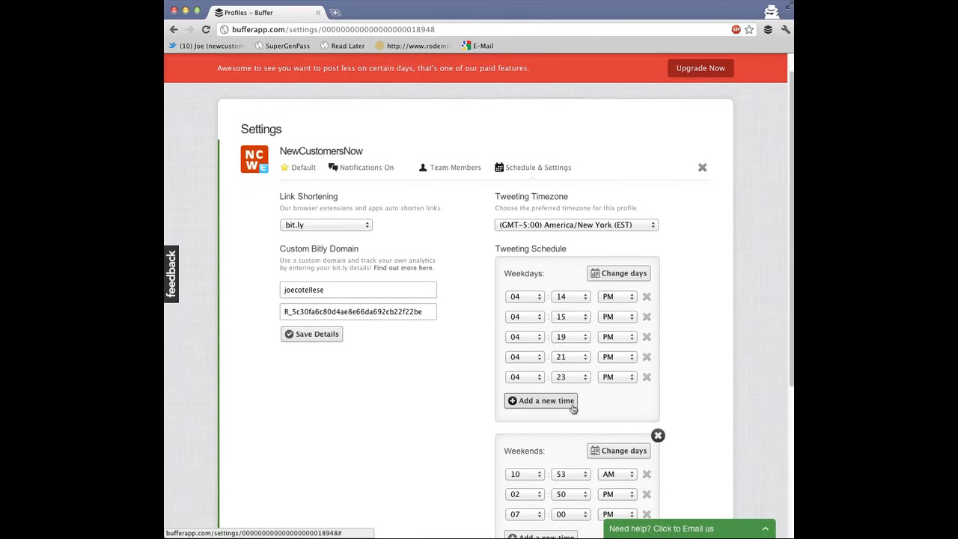
scroll(573, 411, "up", 5)
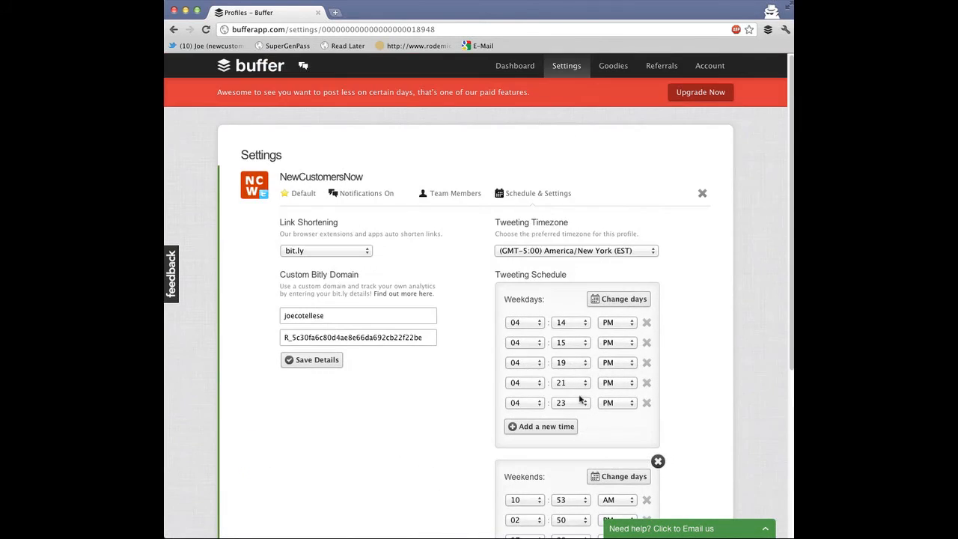
scroll(487, 429, "down", 5)
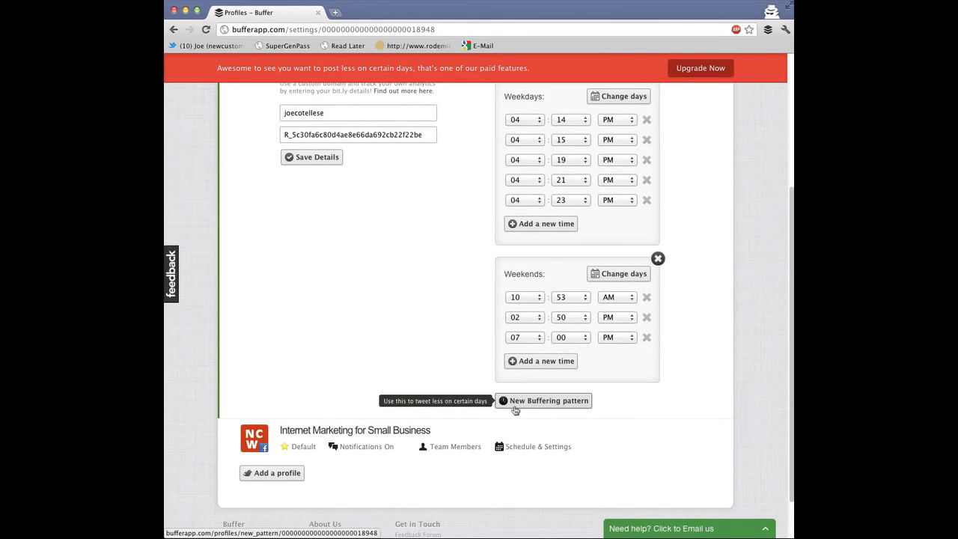
scroll(515, 411, "up", 1)
scroll(516, 411, "up", 4)
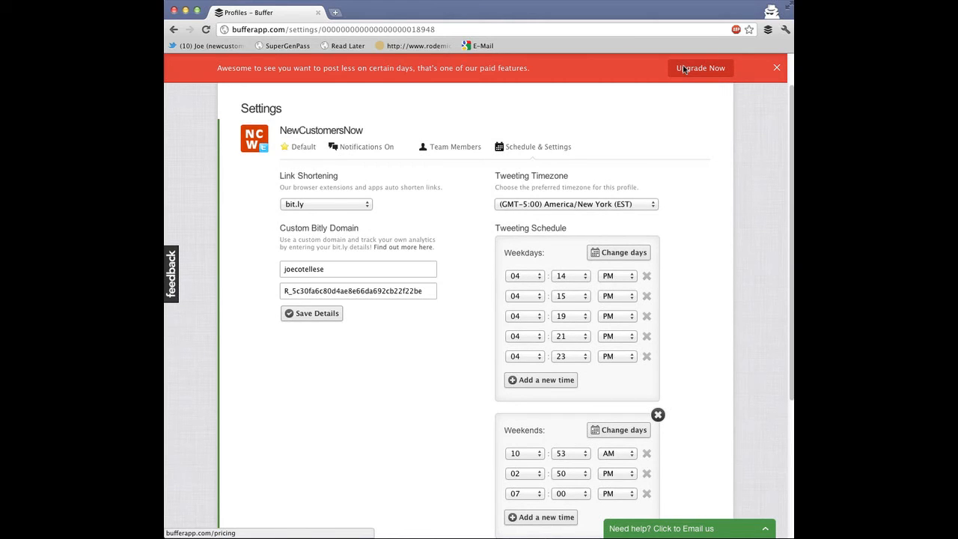
left_click(777, 69)
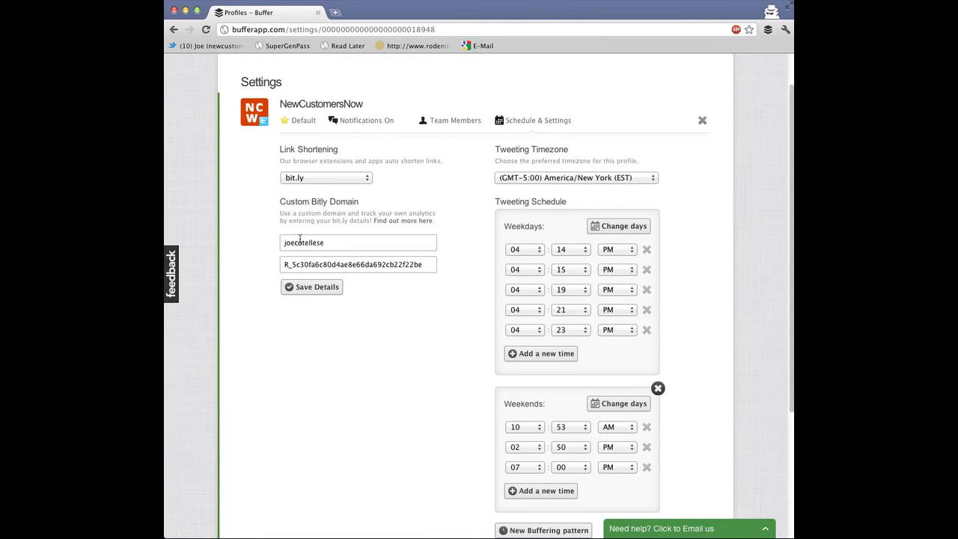
Examine the Custom Bitly Domain username and API key fields
double_click(303, 243)
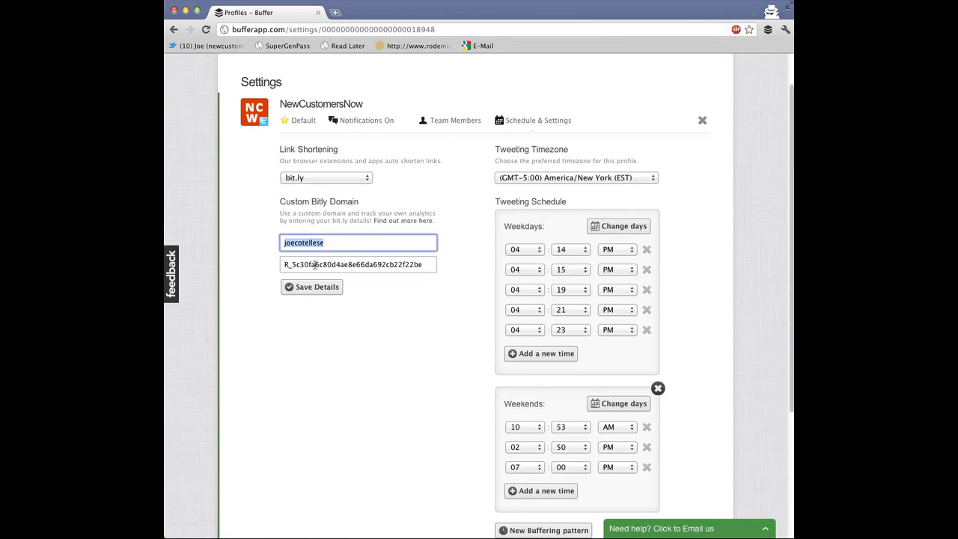
double_click(315, 265)
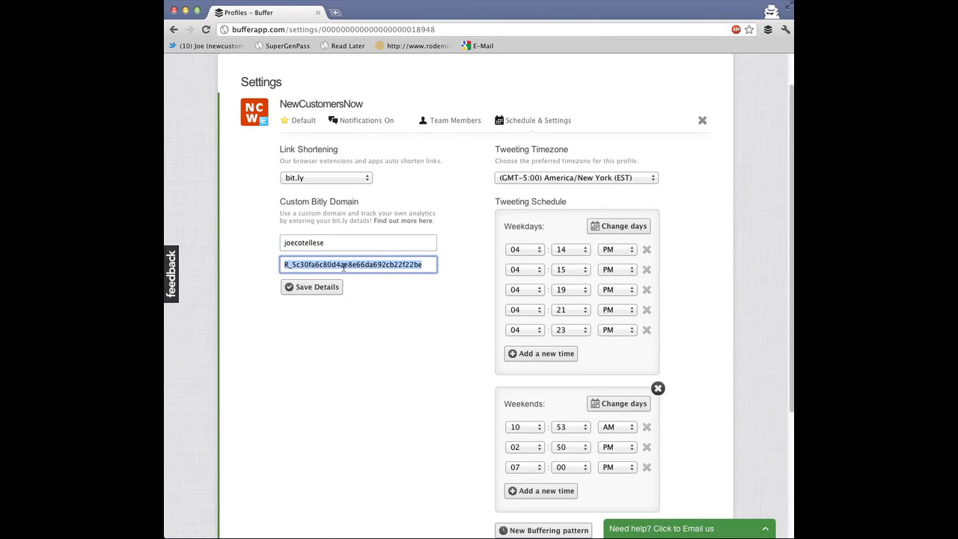
left_click(373, 313)
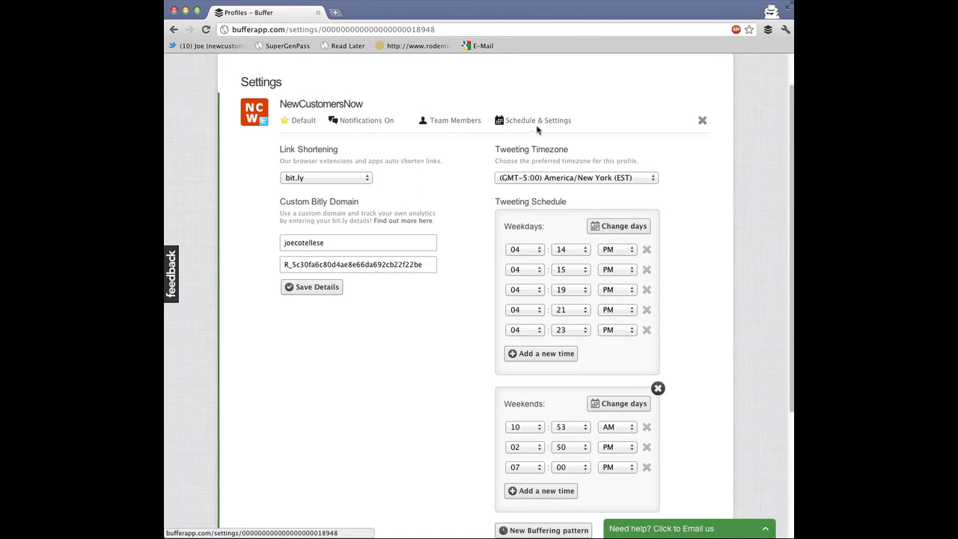
View the profile's team members, then return to the dashboard
scroll(420, 126, "up", 2)
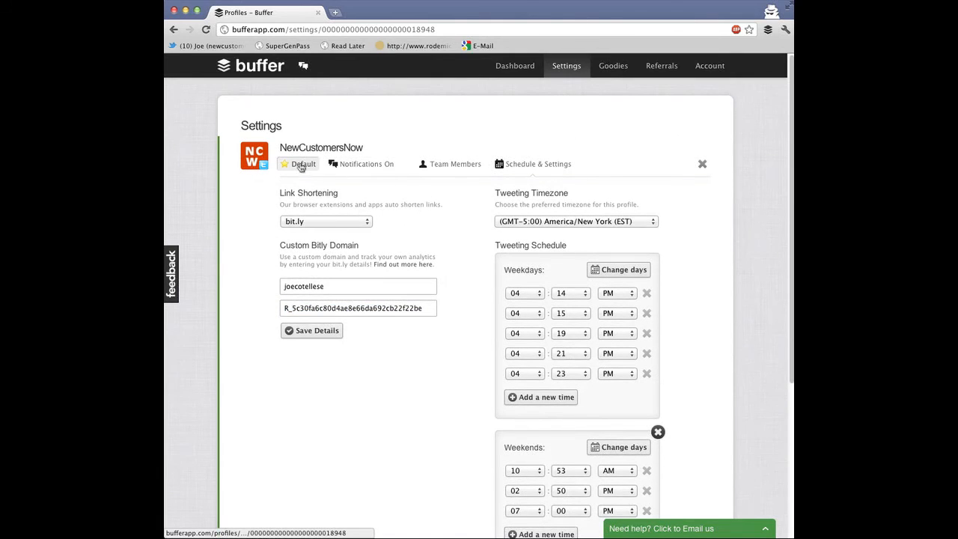
left_click(463, 167)
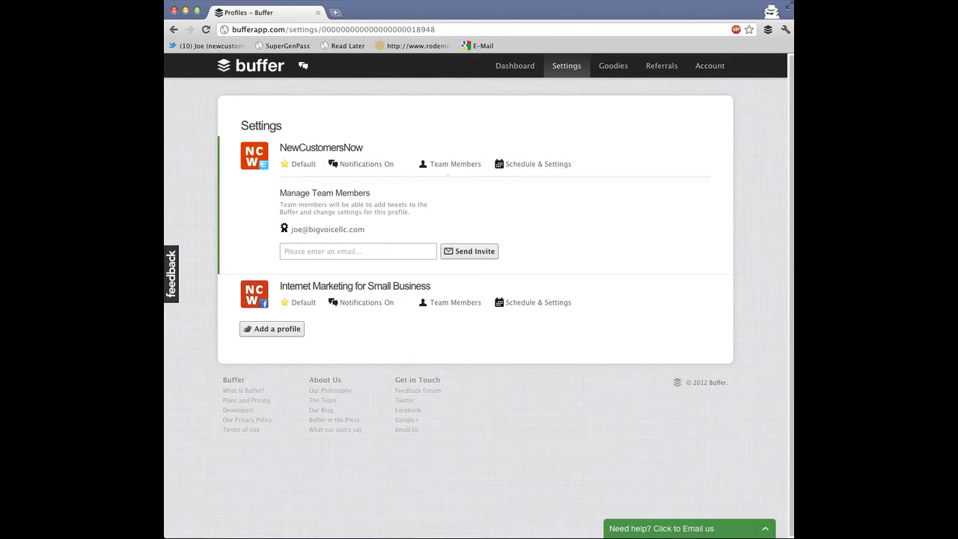
left_click(496, 64)
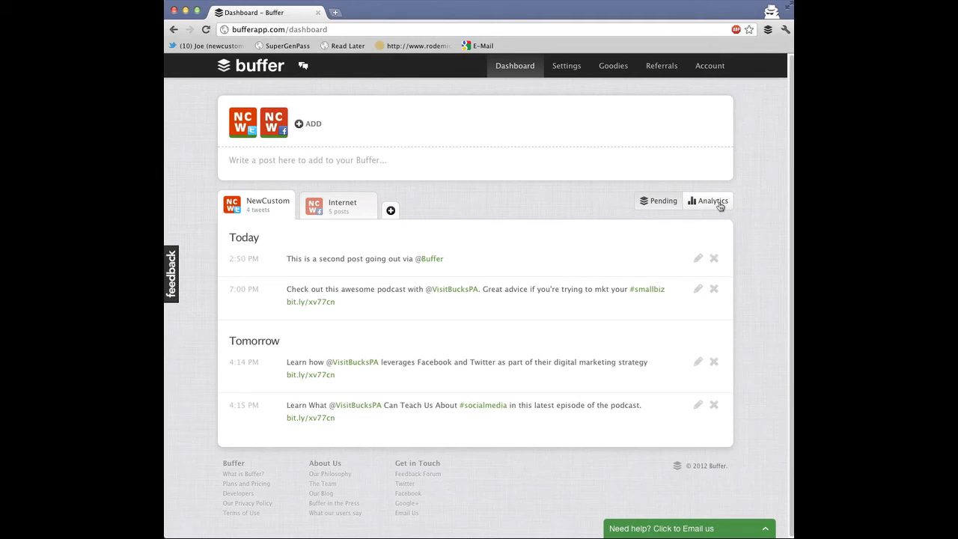
left_click(543, 0)
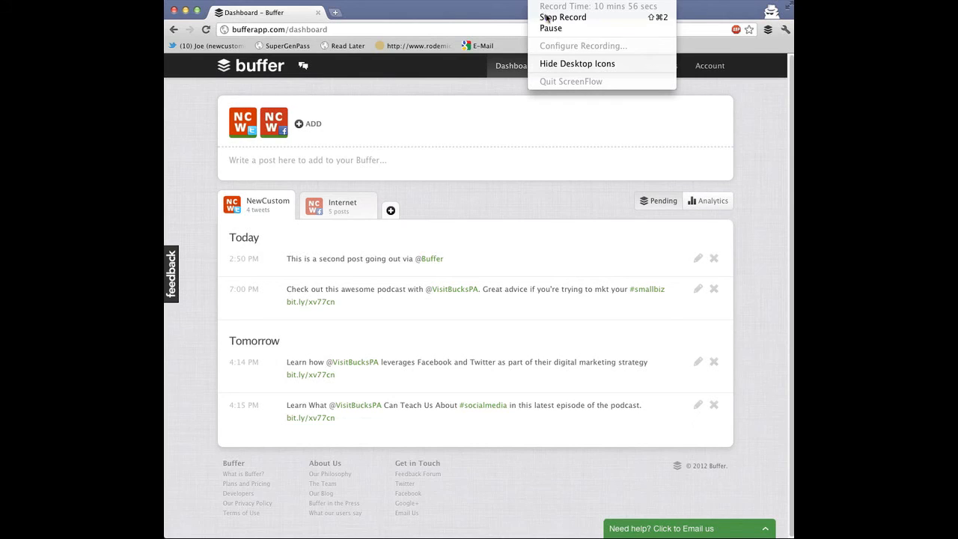
left_click(548, 27)
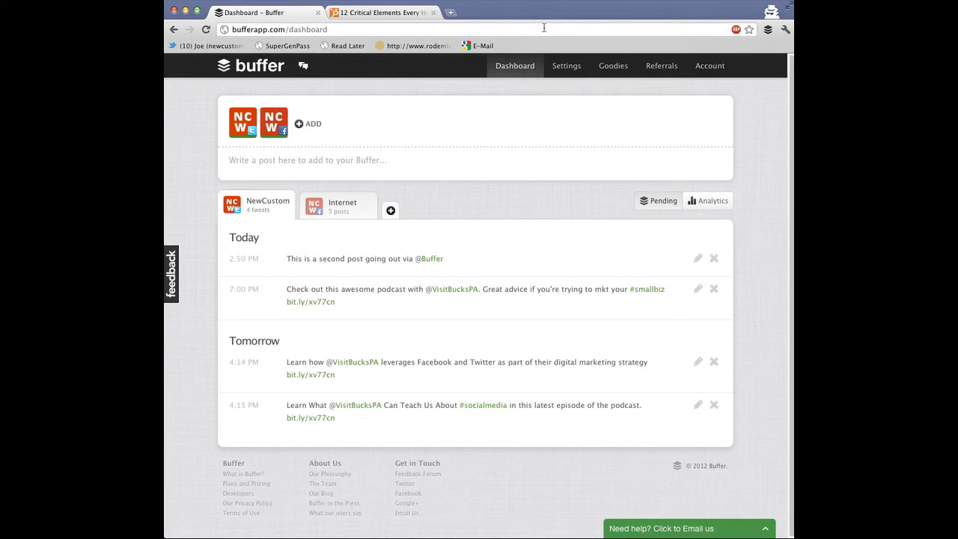
left_click(474, 536)
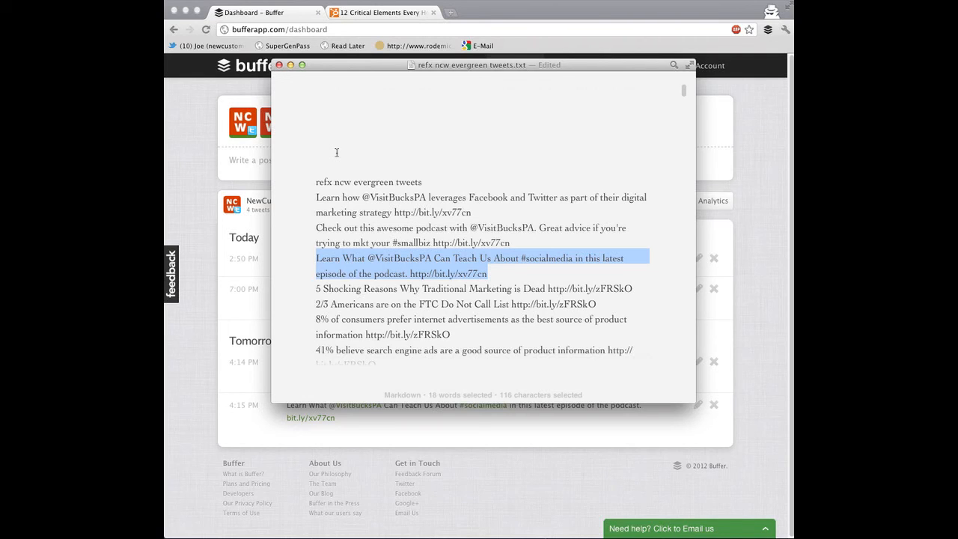
left_click(291, 66)
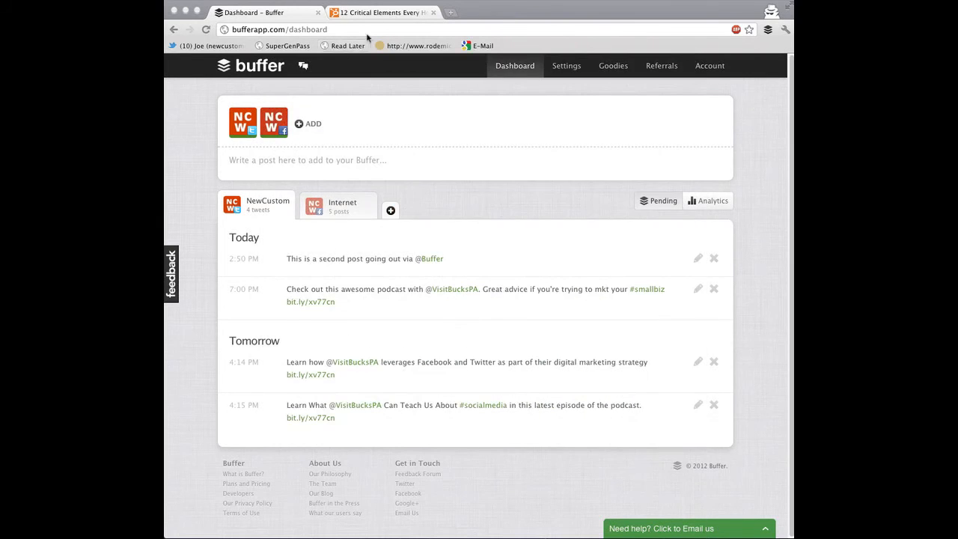
Open the Buffer for Chrome extension page in the Chrome Web Store from a pasted link, then close that tab
left_click(452, 13)
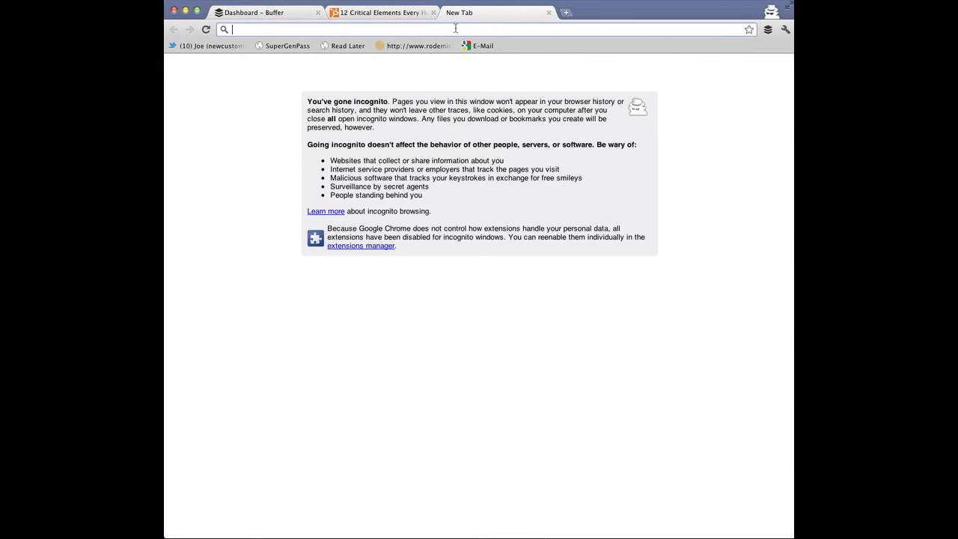
type(".l2")
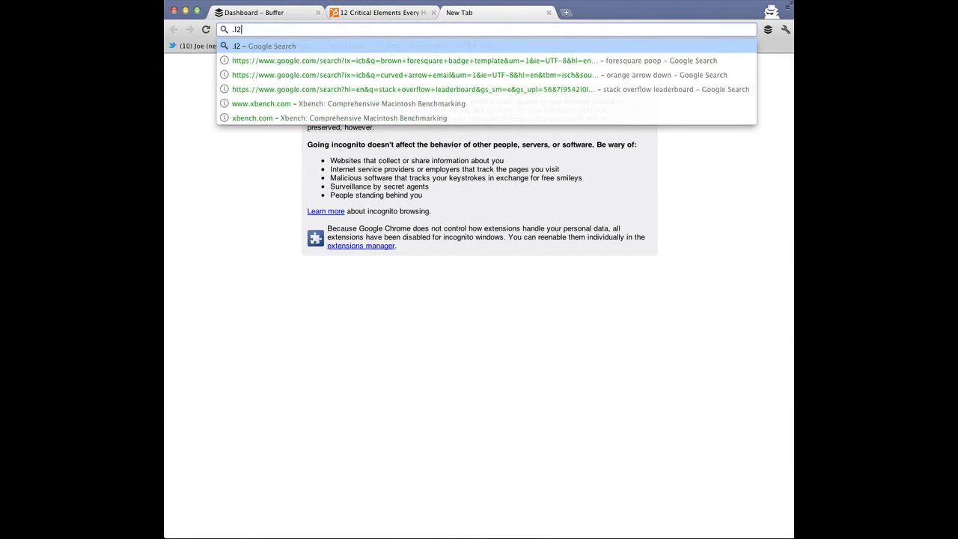
type("https://chrome.google.com/webstore/detail/noojglkidnpfjbincgijbaiedldjfbhh")
key("Return")
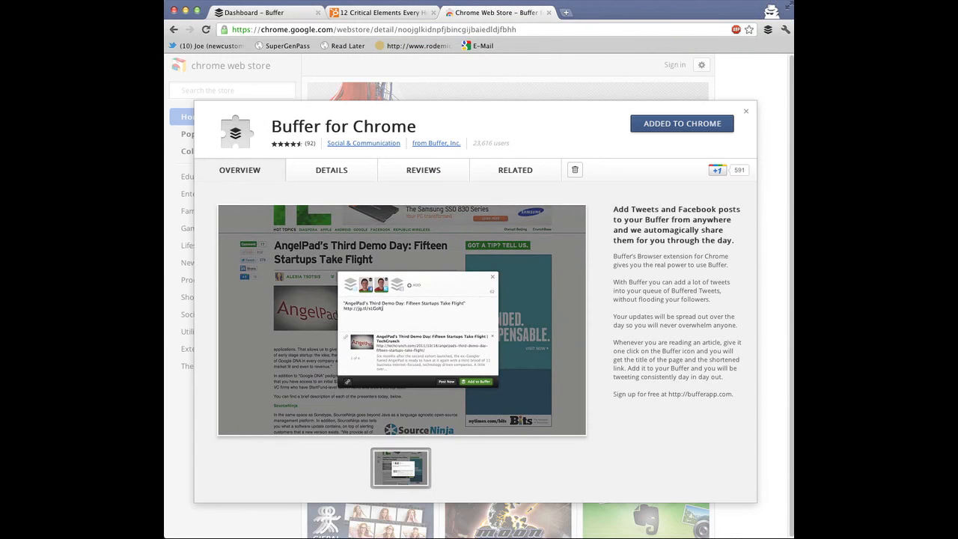
left_click(679, 133)
left_click(548, 14)
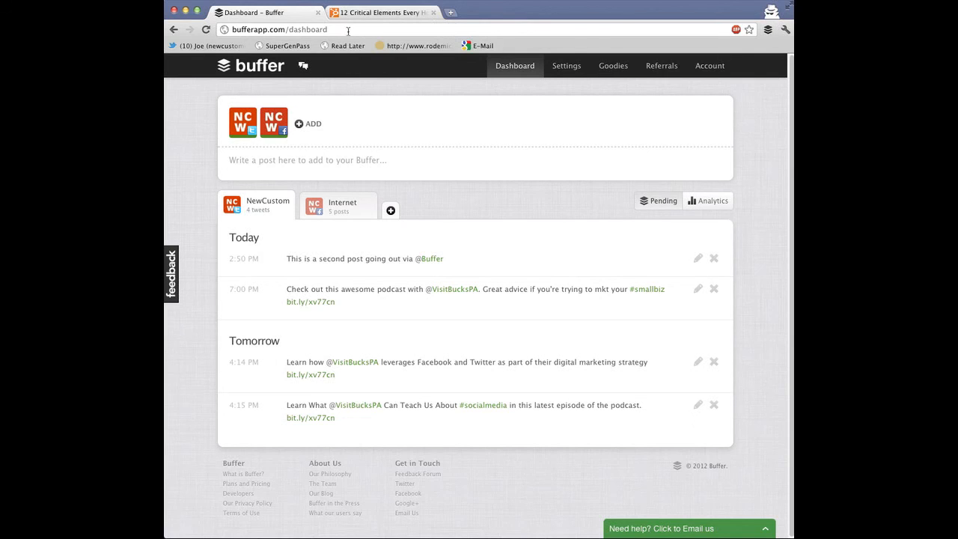
Add the HubSpot blog article '12 Critical Elements Every Homepage Must Have' to the Buffer queue using the browser extension
left_click(365, 13)
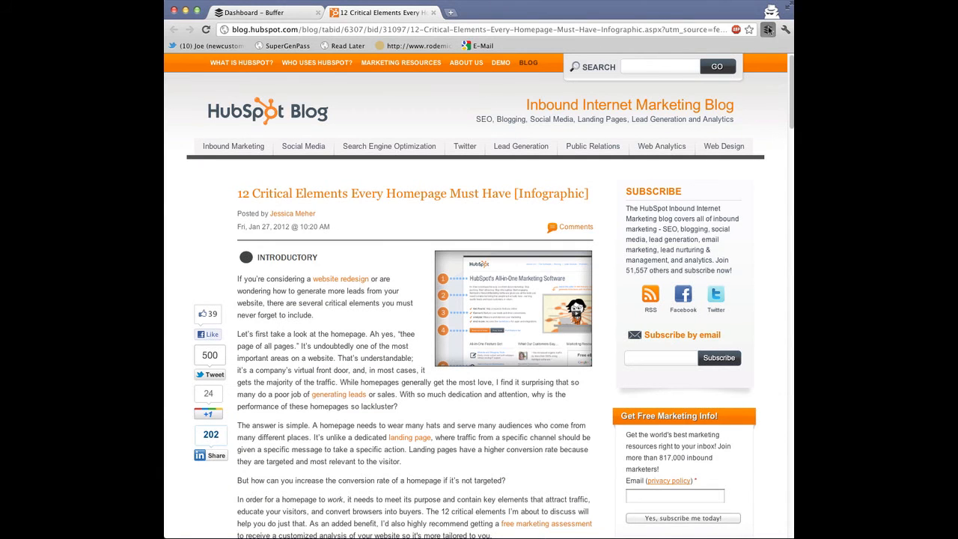
left_click(768, 30)
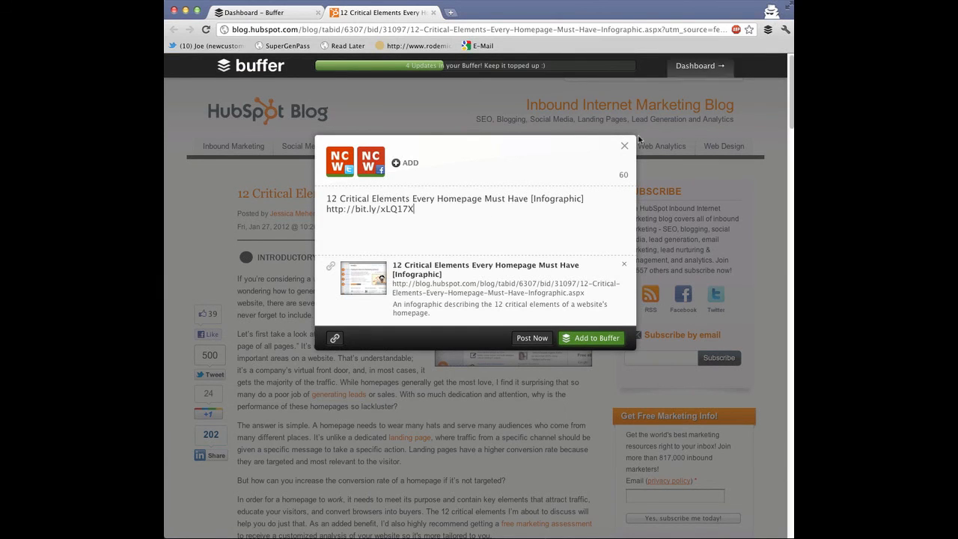
left_click(583, 338)
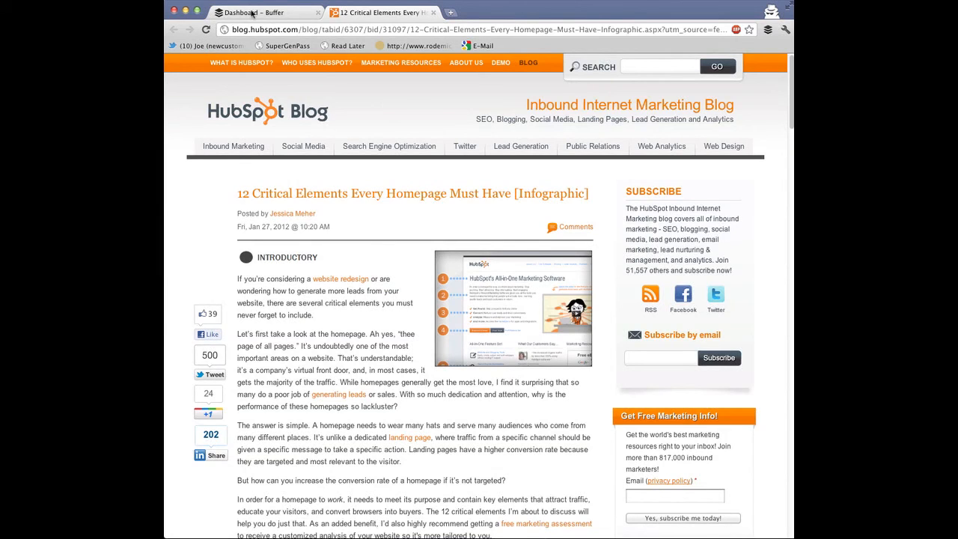
left_click(255, 13)
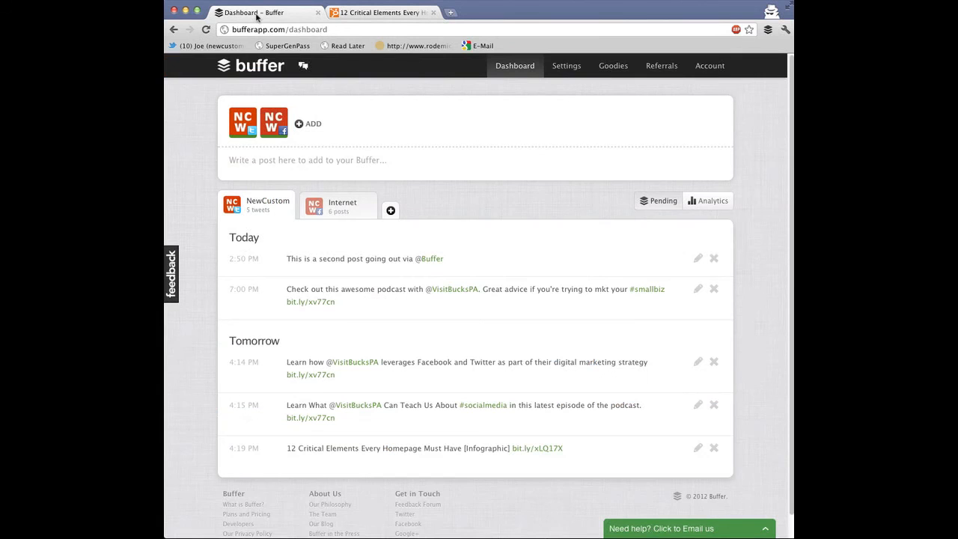
left_click(373, 29)
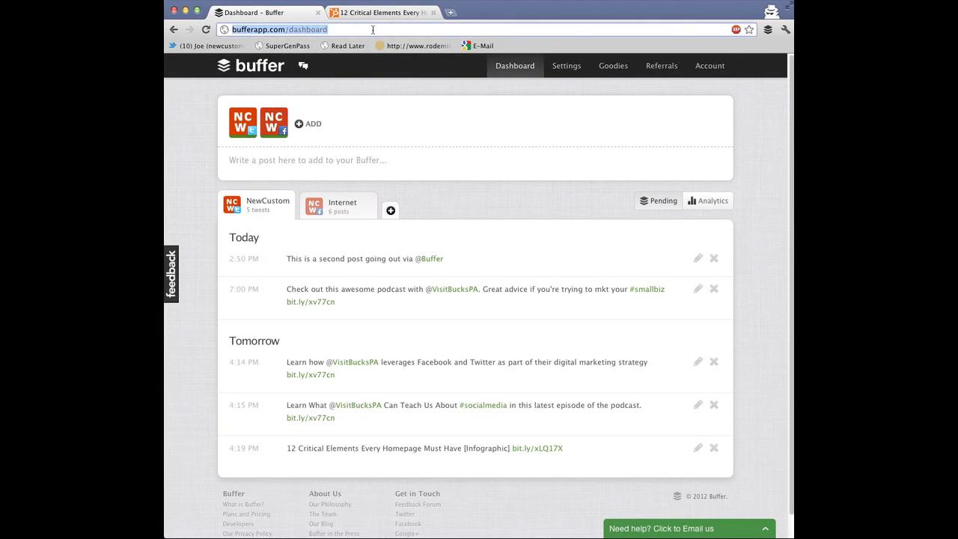